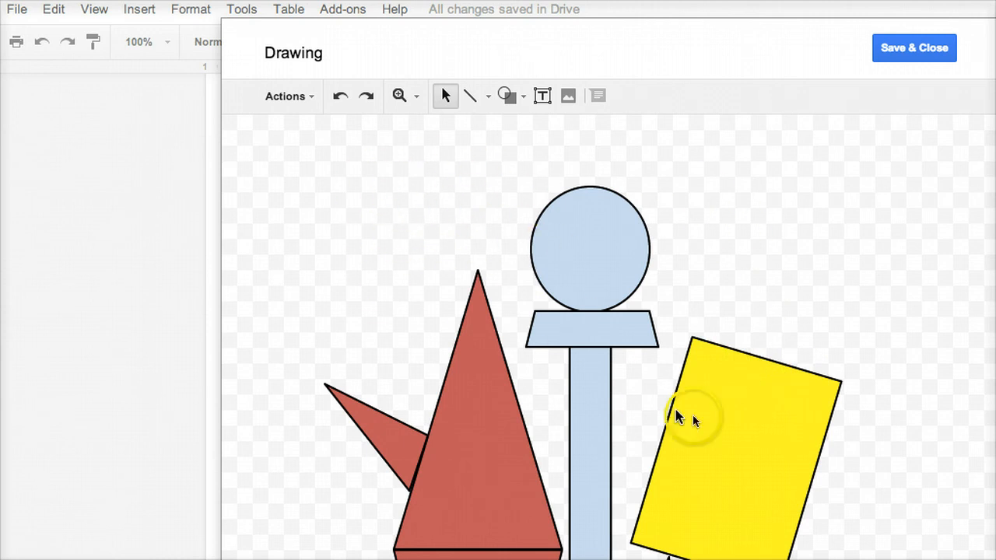
# - Select and copy all shapes in the Picasso drawing, and save and close the drawing
pyautogui.click(329, 177)
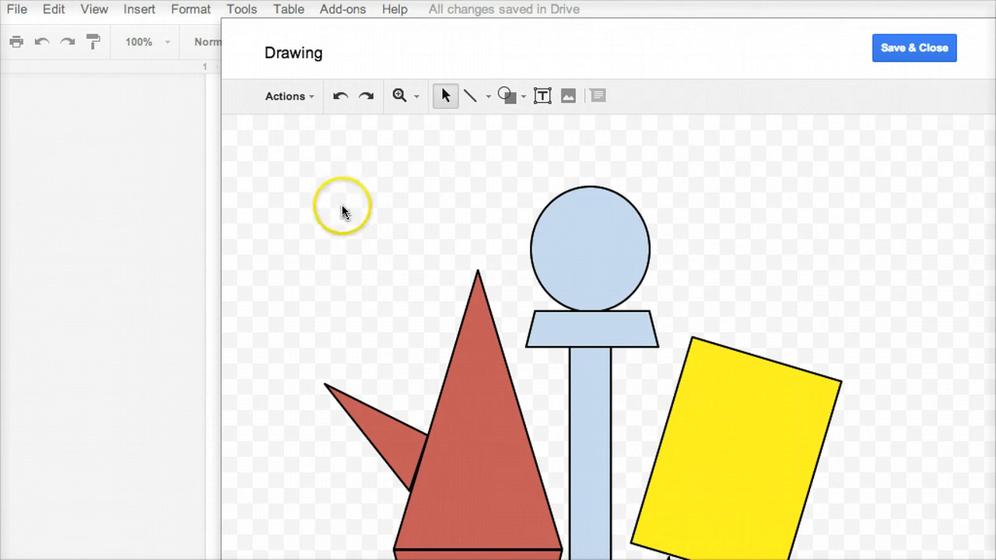
pyautogui.hotkey('ctrl', 'a')
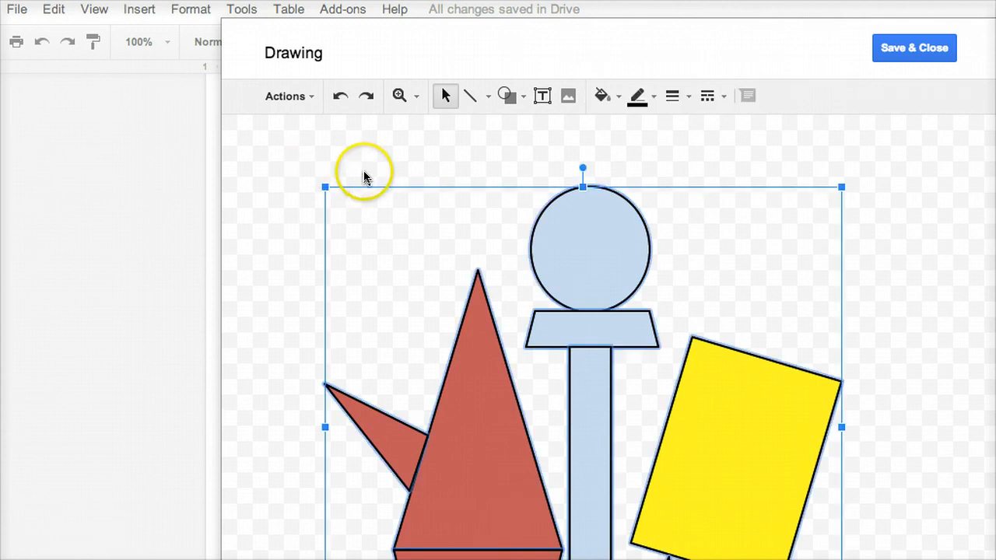
pyautogui.click(927, 51)
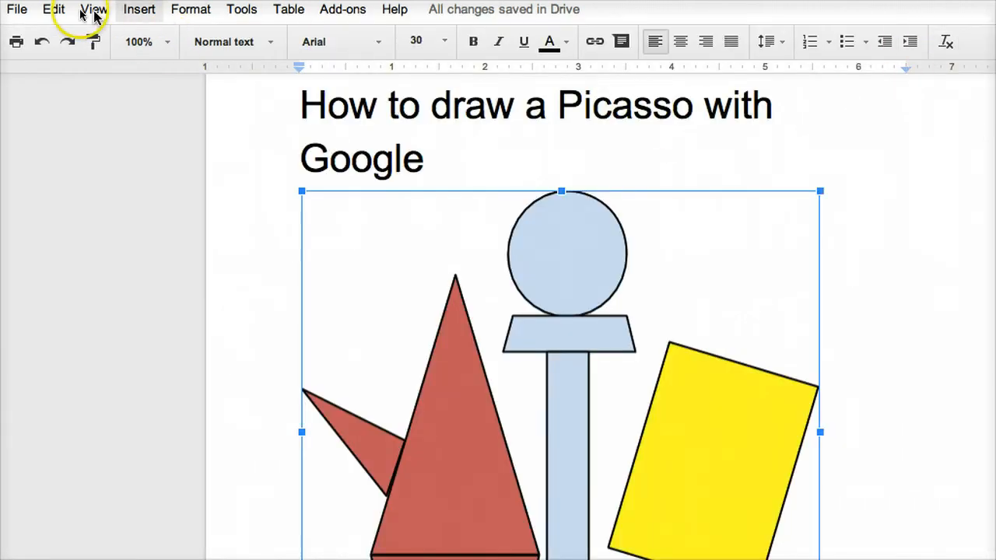
# - Create a new standalone Google Drawing and paste the copied shapes onto its canvas
pyautogui.click(17, 14)
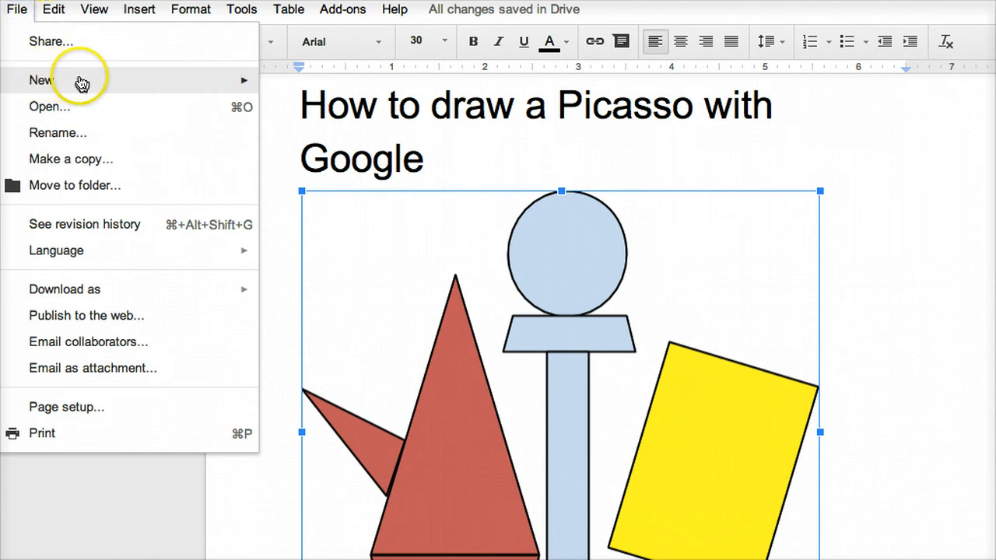
pyautogui.moveTo(80, 83)
pyautogui.click(327, 194)
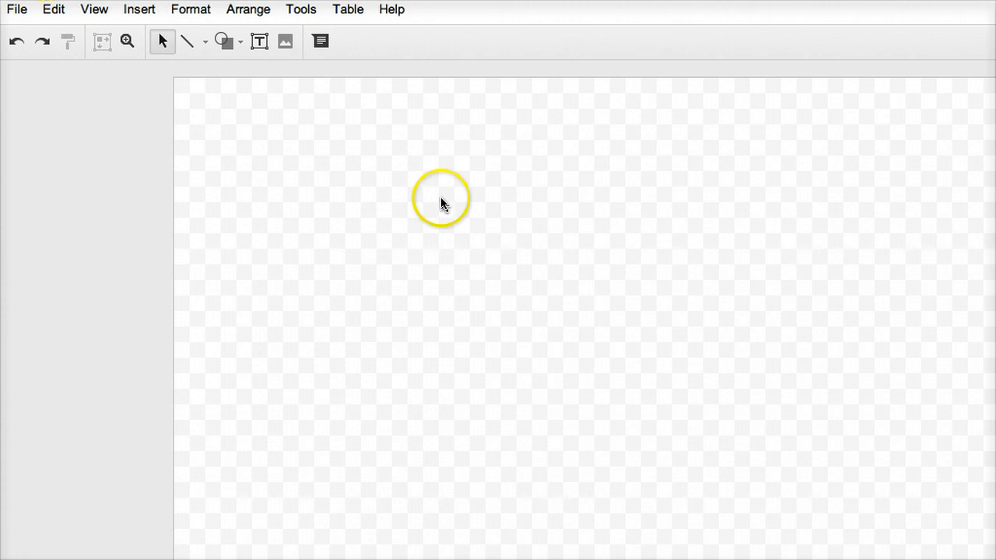
pyautogui.hotkey('ctrl', 'v')
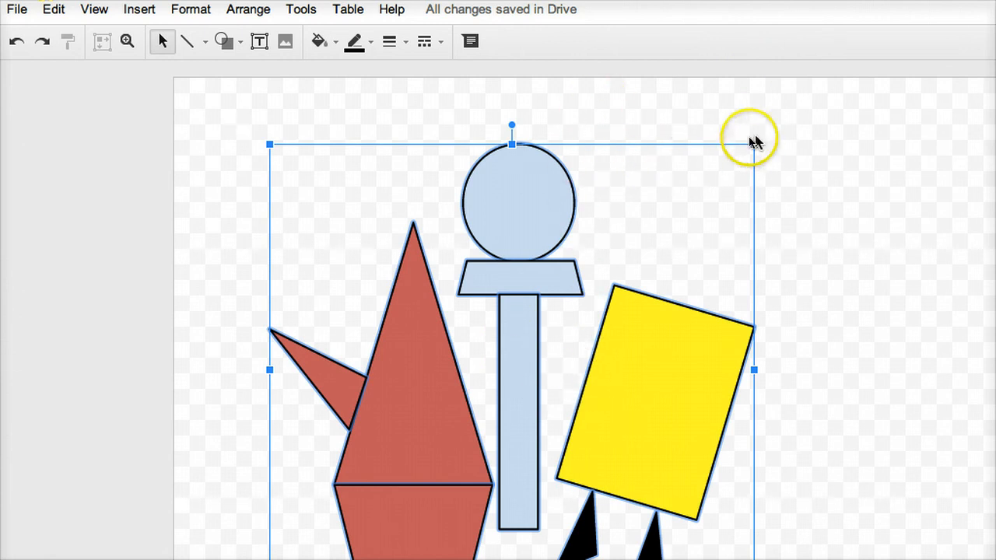
pyautogui.click(19, 17)
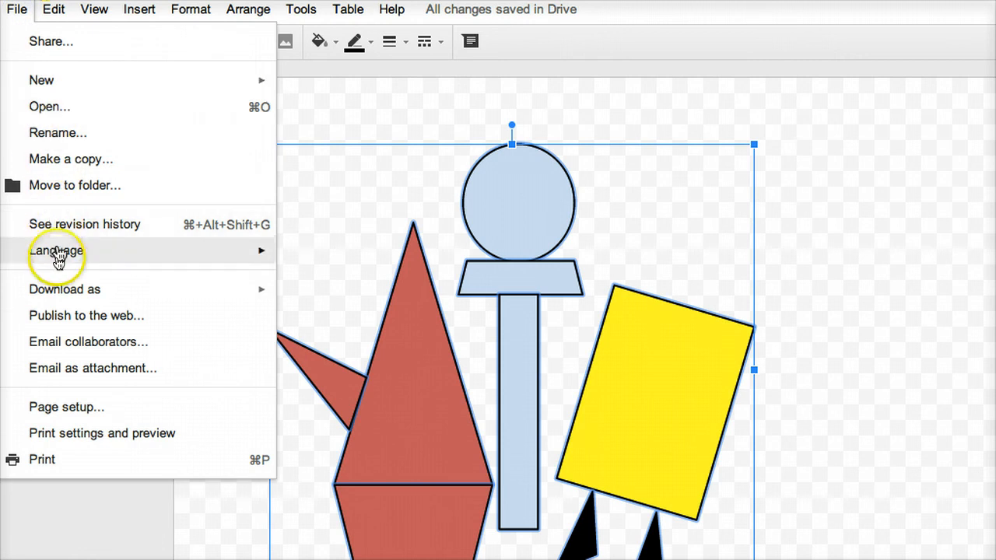
pyautogui.moveTo(61, 289)
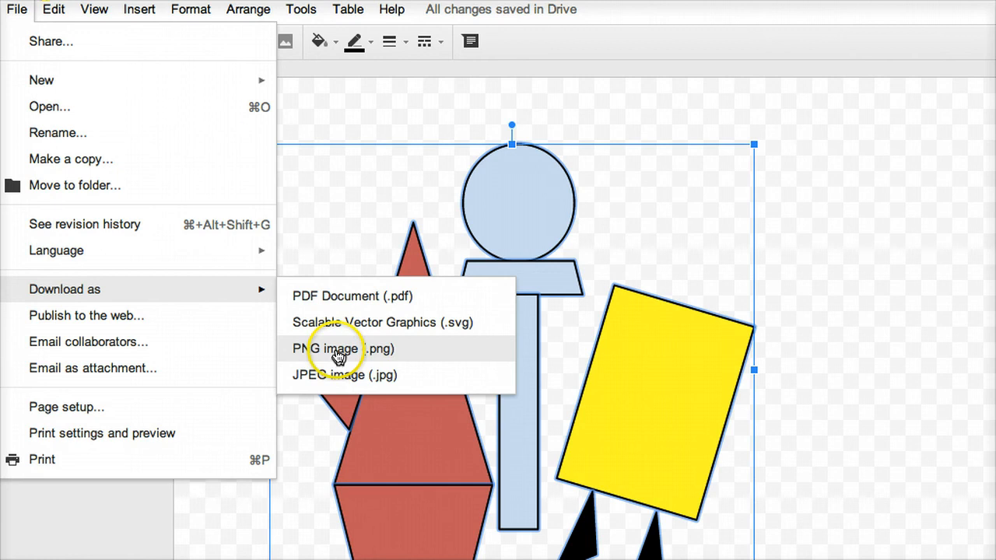
pyautogui.click(828, 221)
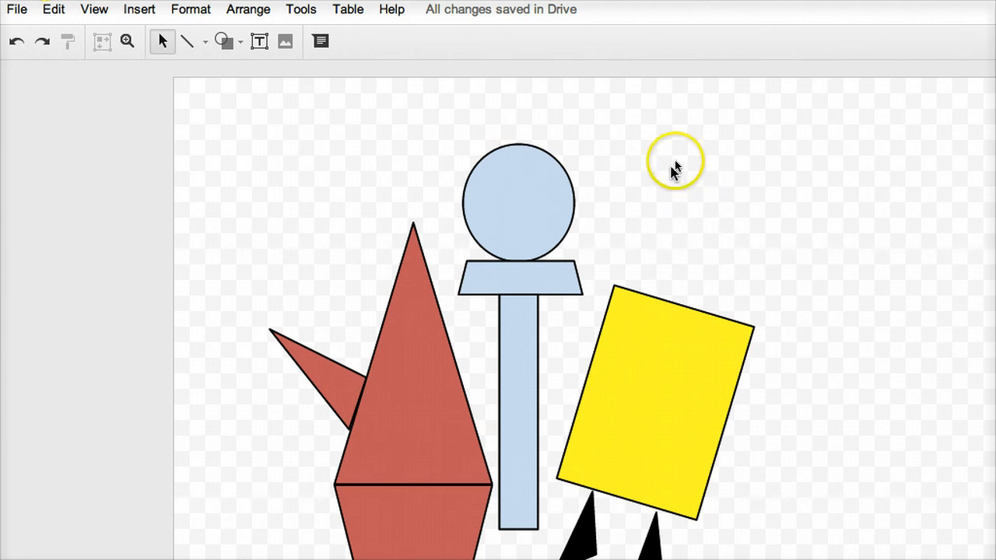
# - Download the untitled drawing as a PNG image
pyautogui.click(16, 11)
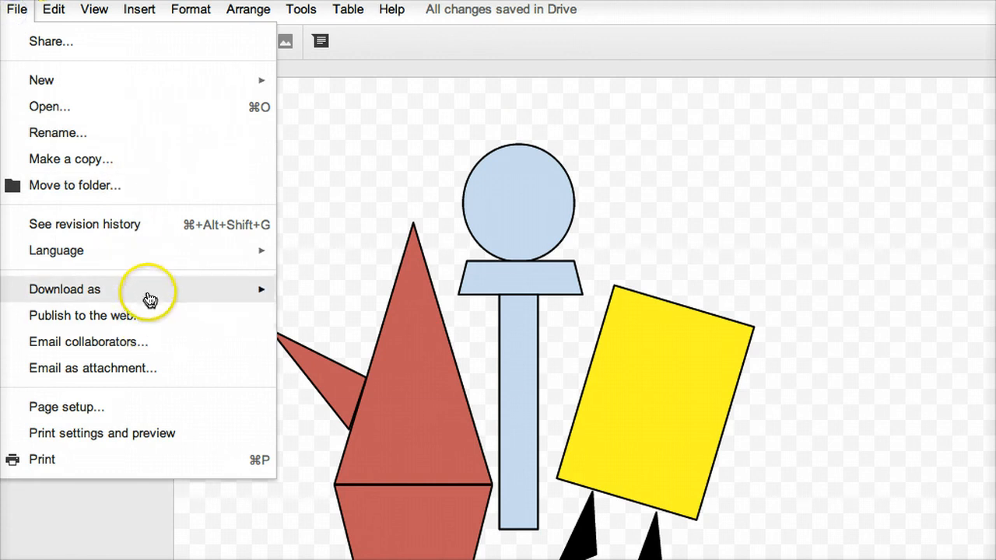
pyautogui.moveTo(147, 296)
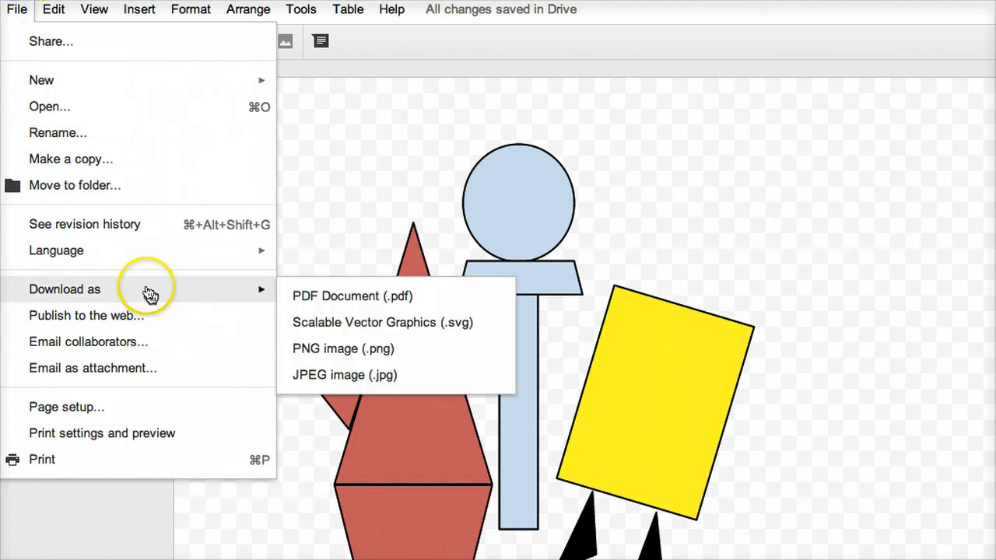
pyautogui.click(330, 351)
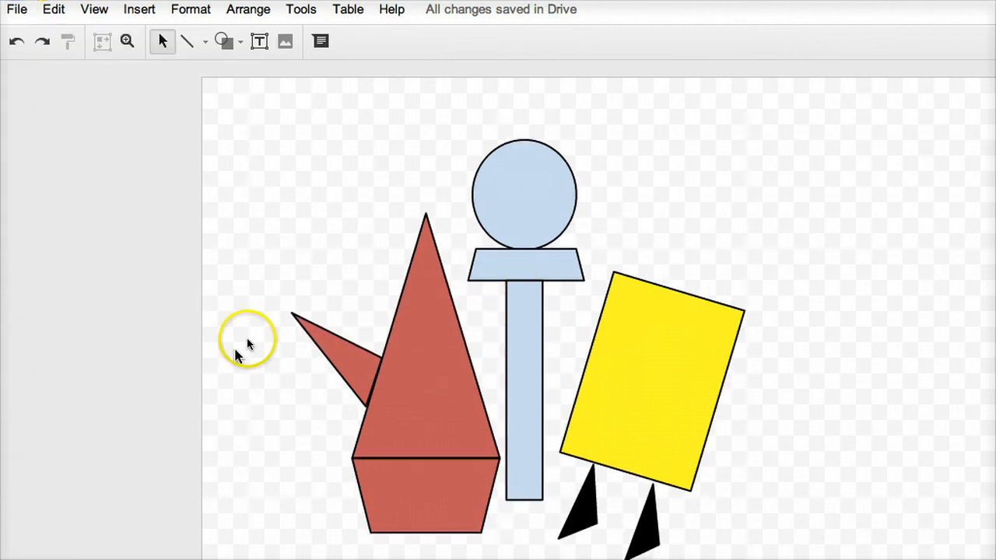
# - Rename the drawing as SpongeBob Picasso and download it as a PNG image
pyautogui.click(105, 4)
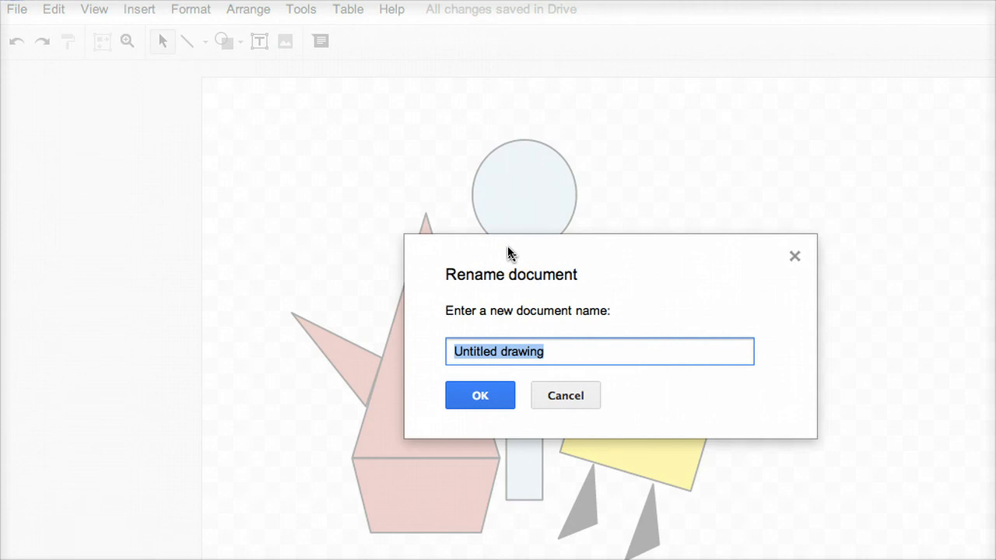
pyautogui.write('SpongeBob ')
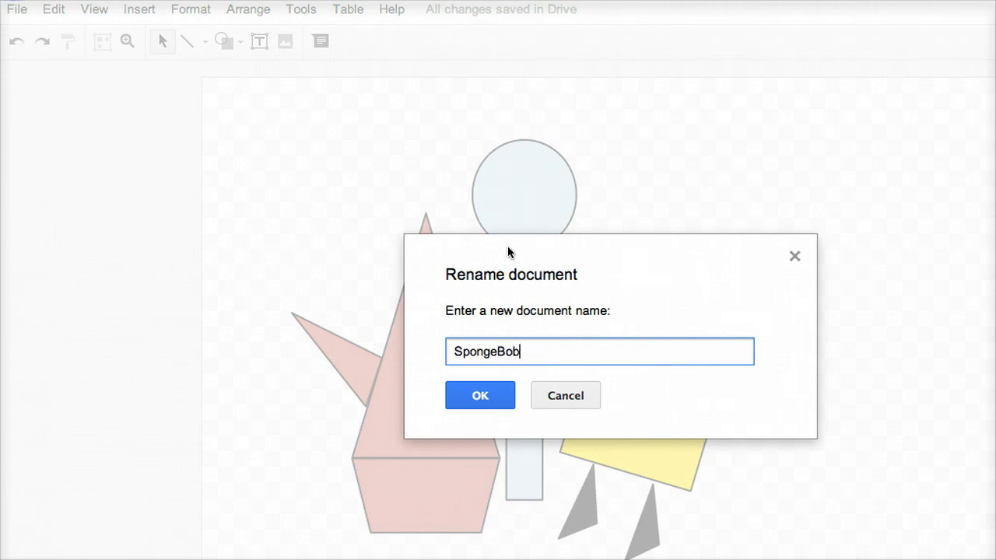
pyautogui.write('Picasso')
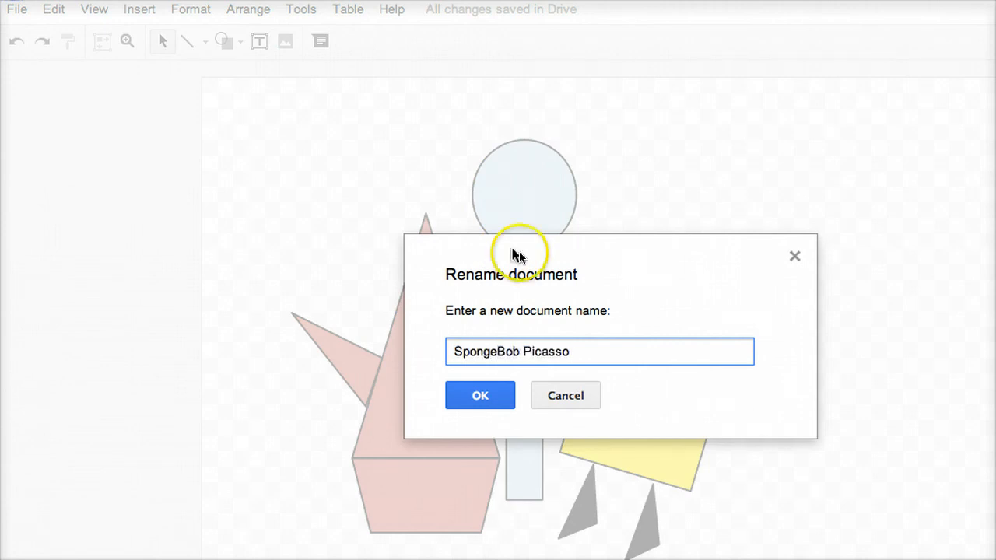
pyautogui.click(498, 392)
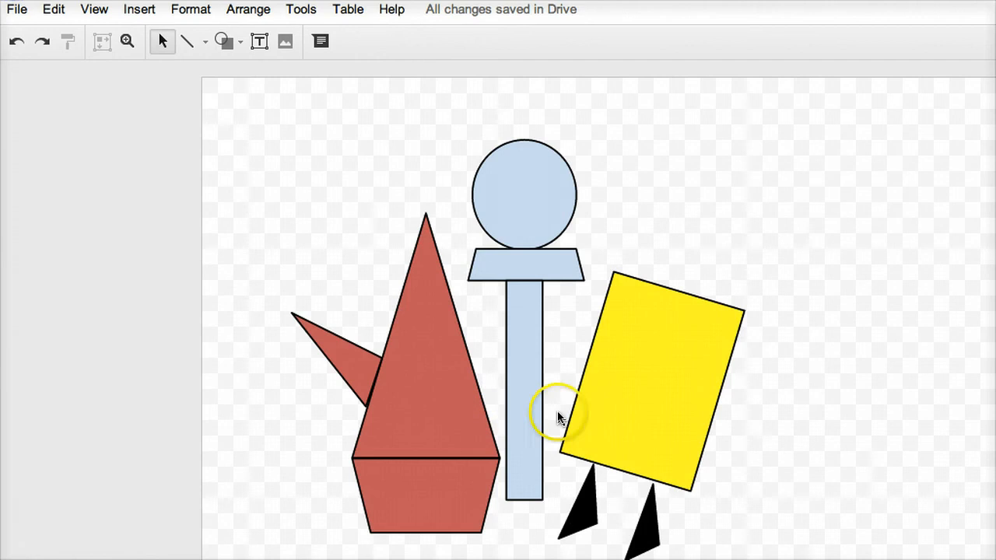
pyautogui.click(18, 11)
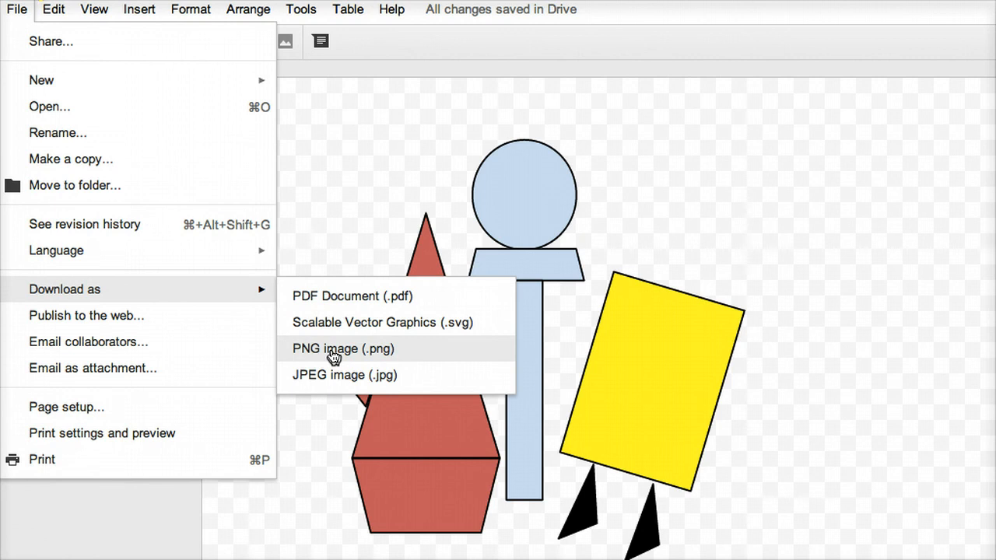
pyautogui.click(333, 350)
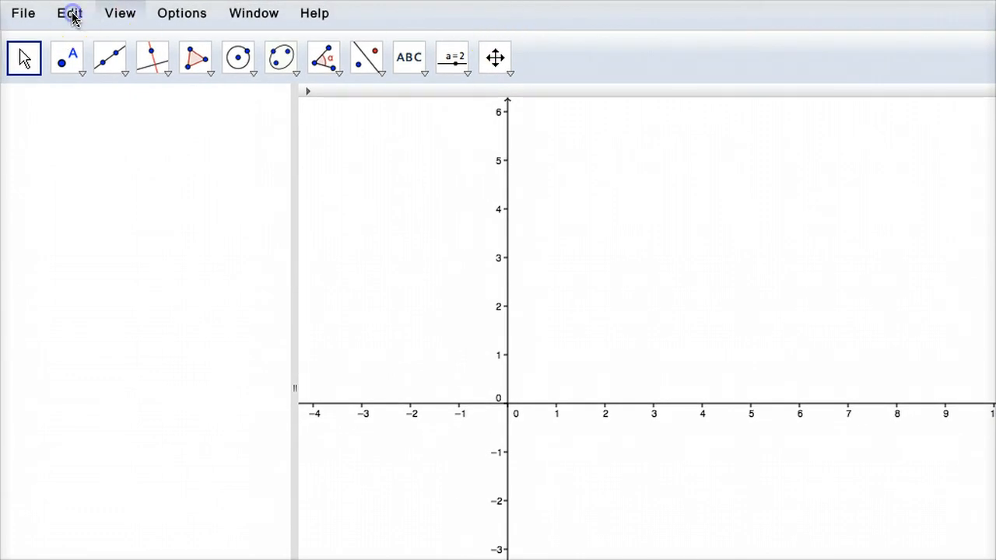
# - In GeoGebra, insert the image file SpongeBob Picasso.png from the Downloads folder into the graphics view
pyautogui.click(75, 23)
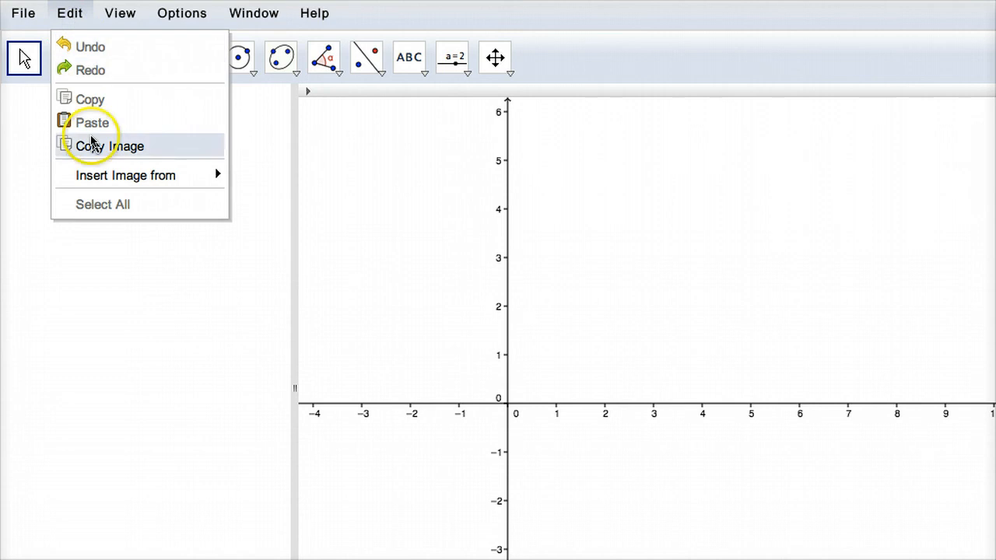
pyautogui.moveTo(109, 173)
pyautogui.click(261, 182)
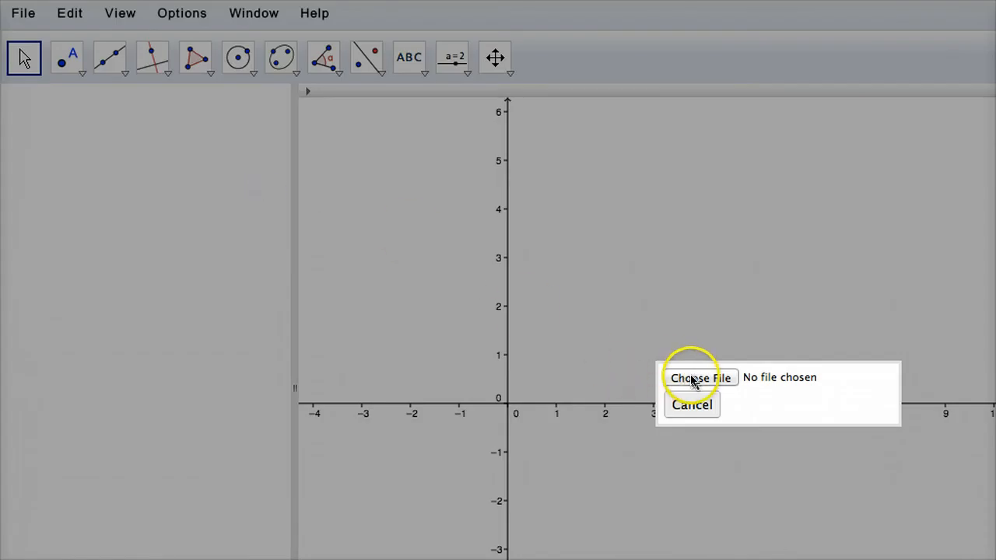
pyautogui.click(695, 379)
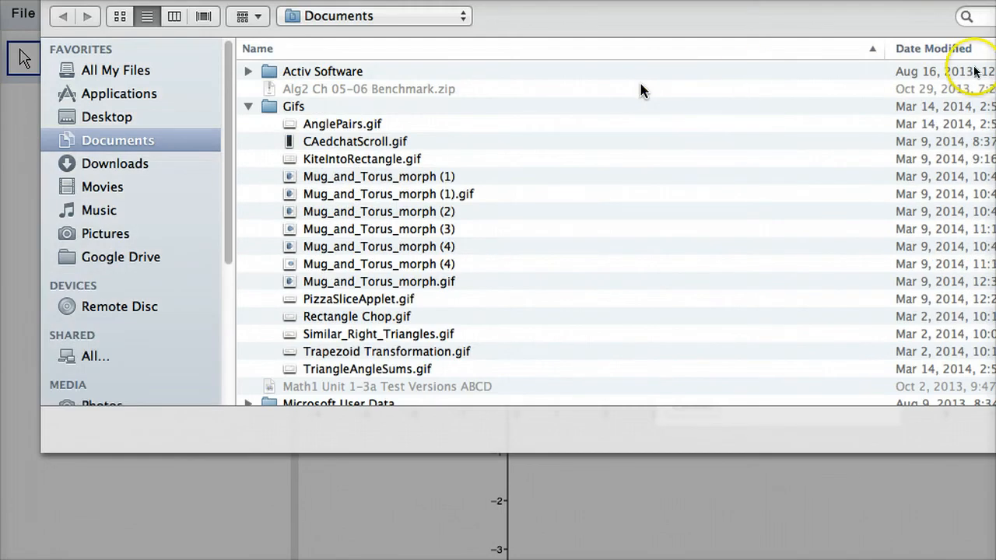
pyautogui.click(117, 163)
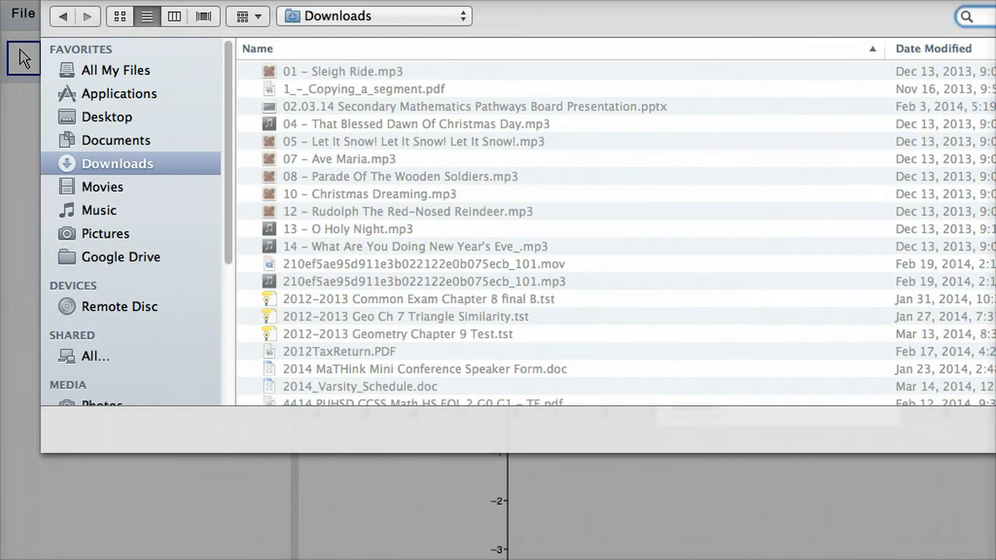
pyautogui.write('Spo')
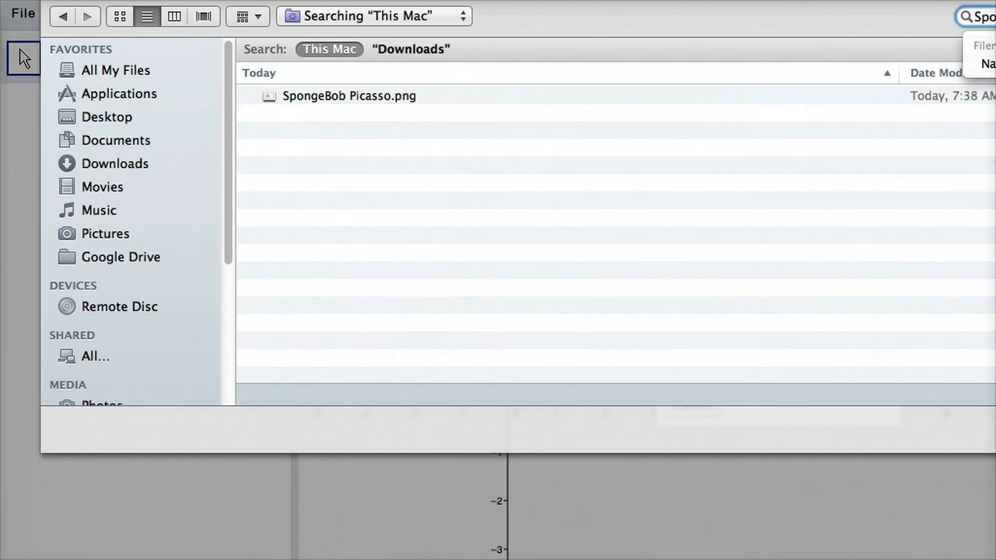
pyautogui.click(342, 97)
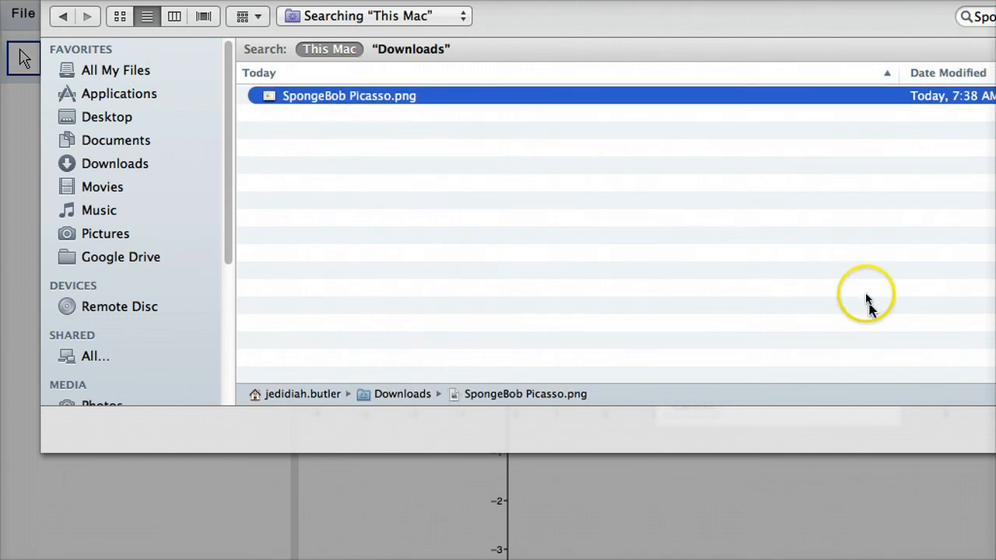
pyautogui.press('Return')
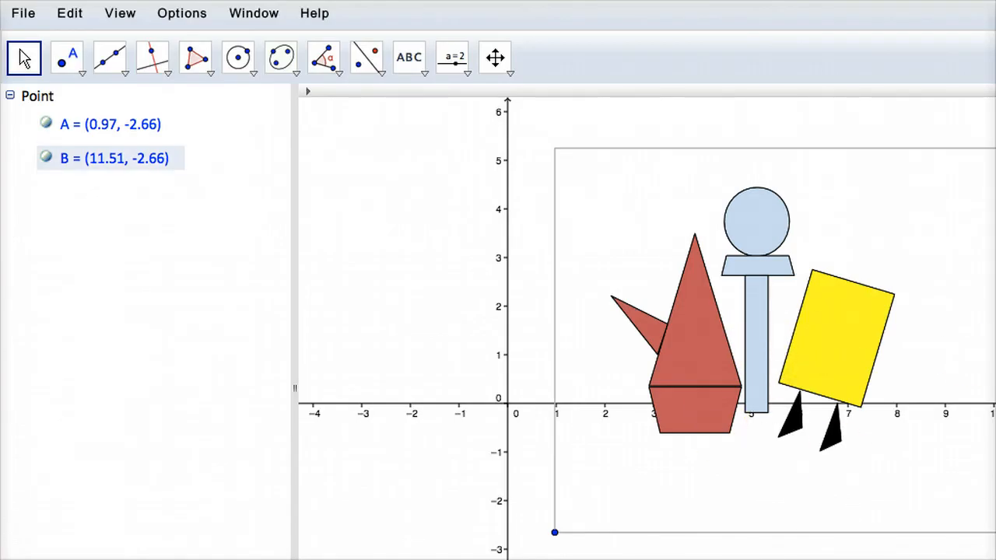
# - Show the coordinate grid in the graphics view behind the inserted picture
pyautogui.click(309, 93)
pyautogui.click(358, 97)
pyautogui.click(655, 237)
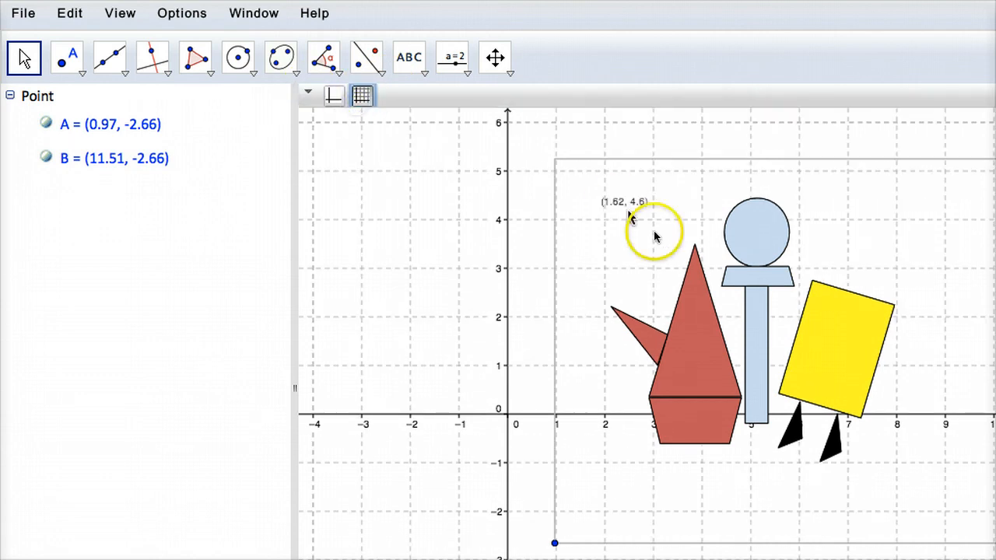
# - Enlarge, level and move the picture so its lower corner points lie at about (-0.14, -2.46) and (13.06, -2.44)
pyautogui.moveTo(764, 324); pyautogui.dragTo(755, 295)
pyautogui.moveTo(995, 512); pyautogui.dragTo(995, 522)
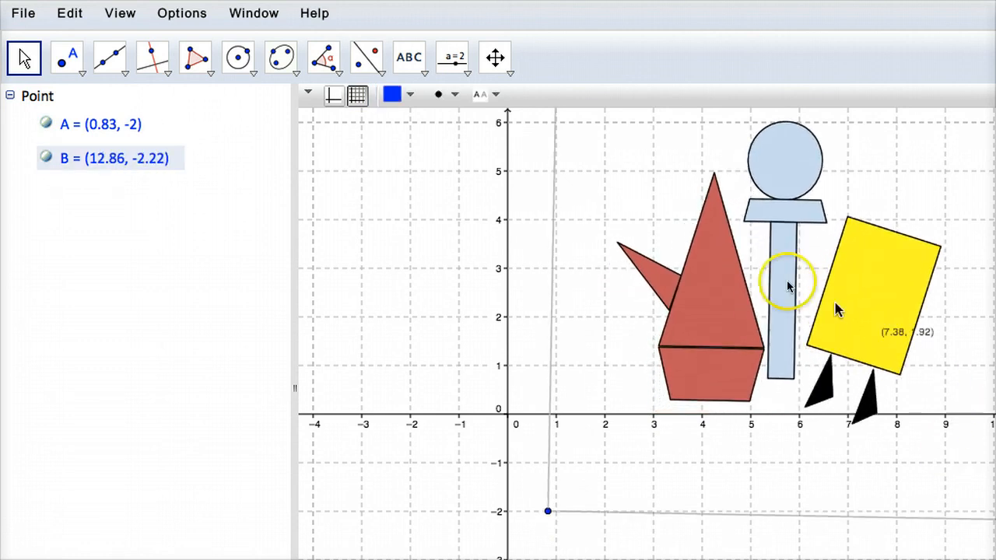
pyautogui.moveTo(548, 511); pyautogui.dragTo(536, 532)
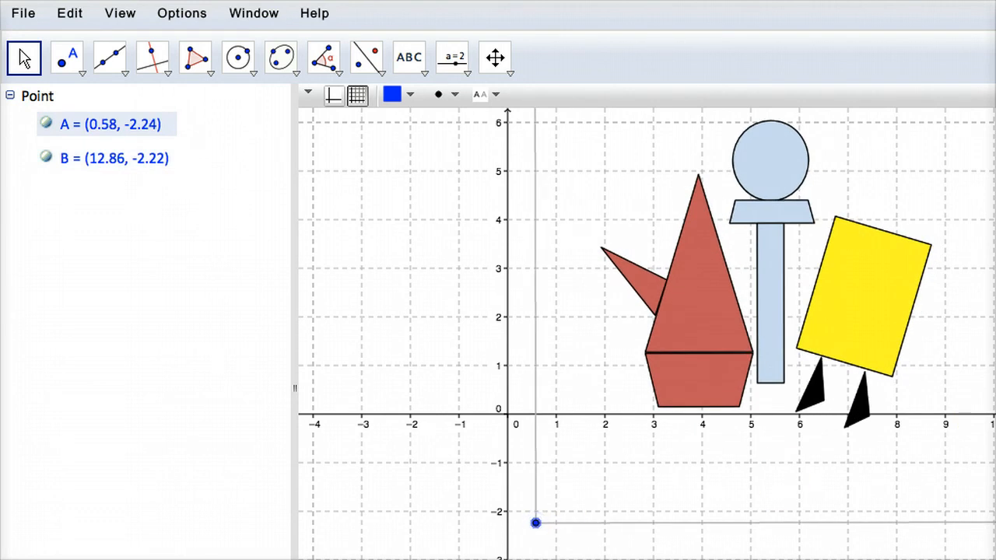
pyautogui.moveTo(995, 522); pyautogui.dragTo(995, 534)
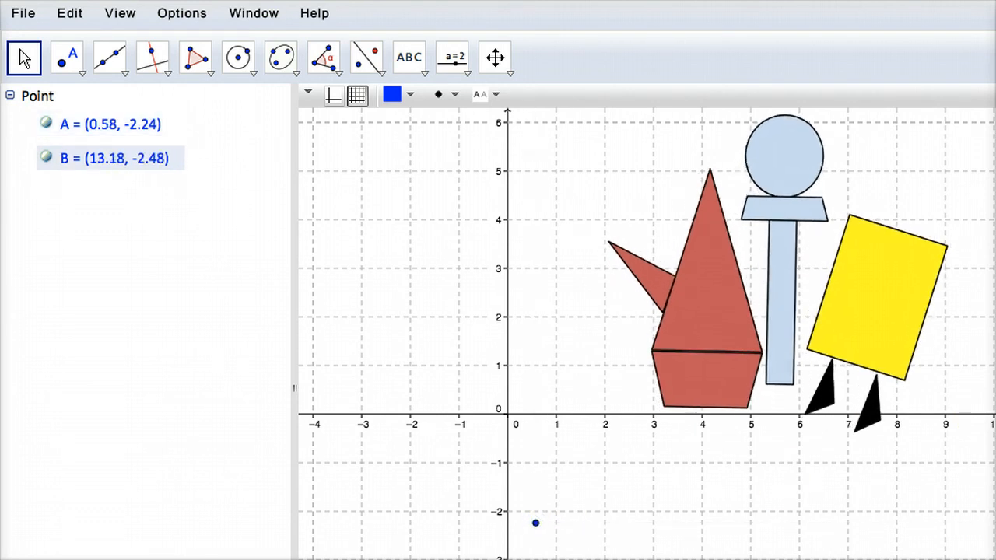
pyautogui.moveTo(536, 522); pyautogui.dragTo(527, 538)
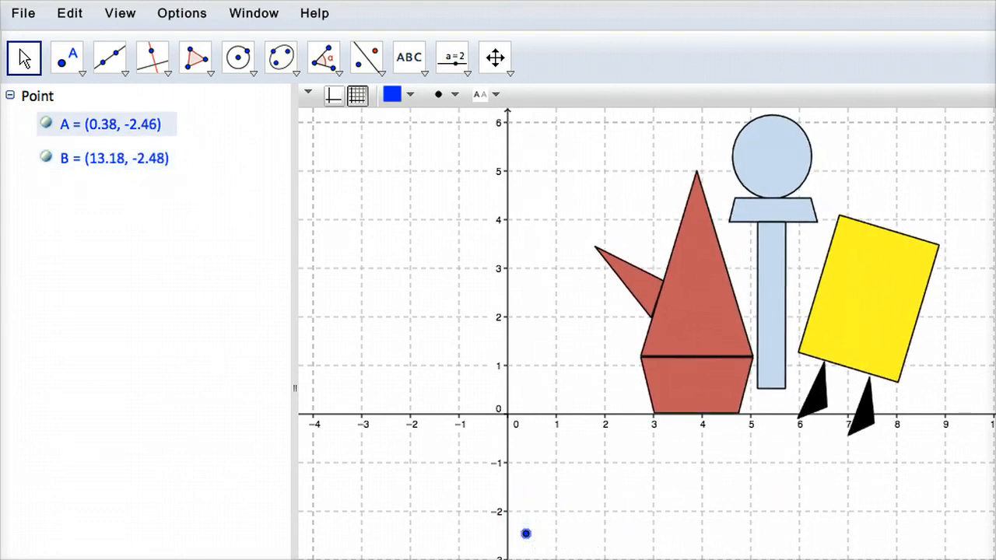
pyautogui.moveTo(995, 535); pyautogui.dragTo(995, 533)
pyautogui.moveTo(723, 347); pyautogui.dragTo(729, 348)
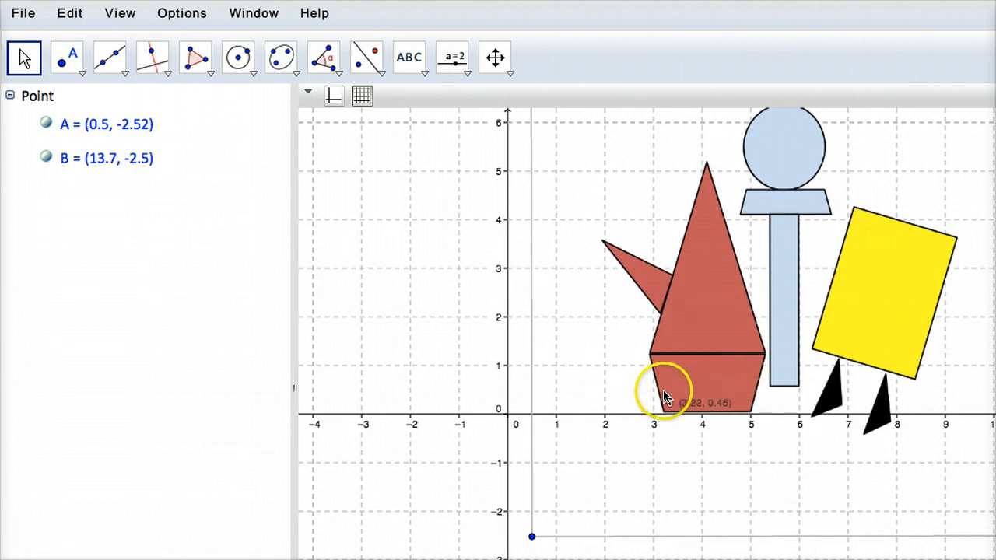
pyautogui.moveTo(727, 373); pyautogui.dragTo(695, 378)
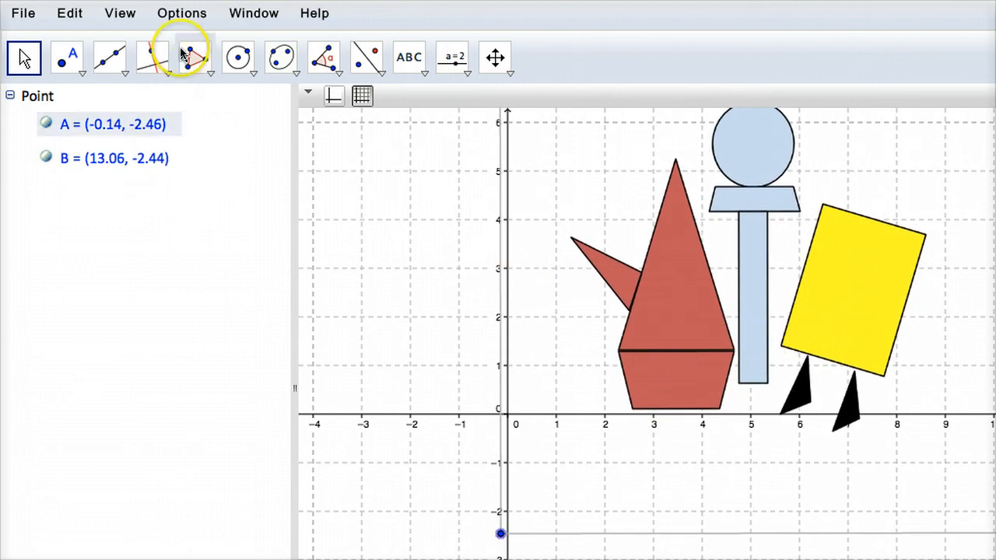
# - Plot four points around the red pot base at (3, 0), (4, 0), (5, 1) and (2, 1)
pyautogui.click(69, 66)
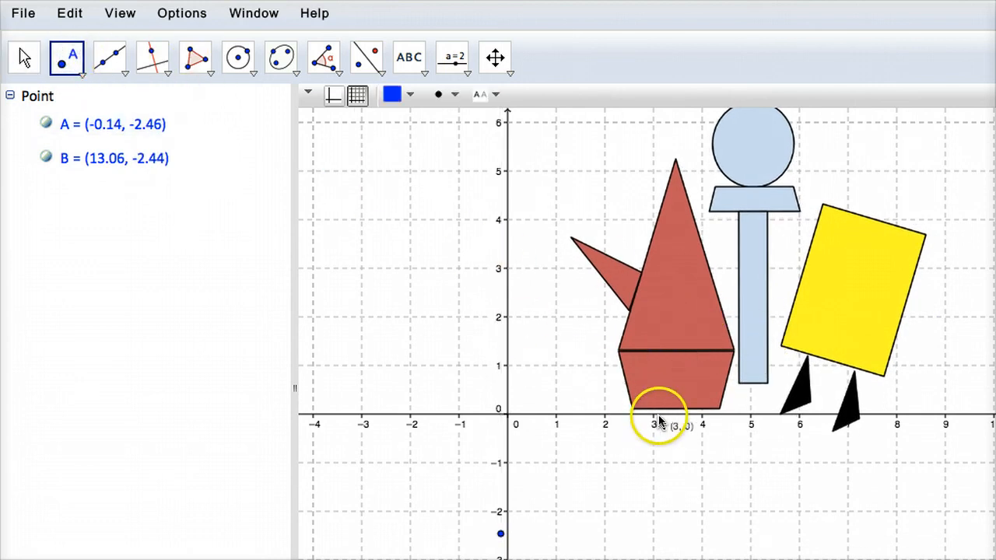
pyautogui.click(702, 414)
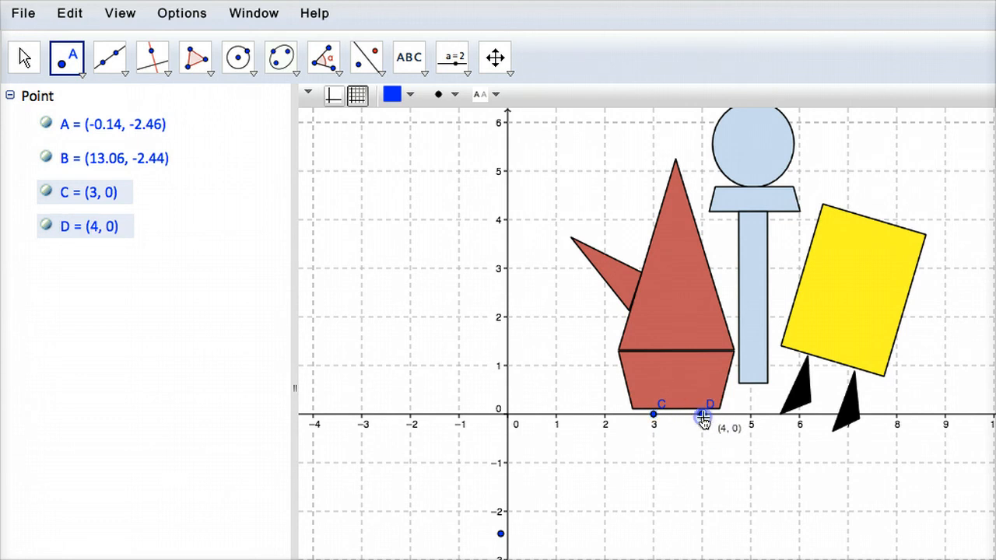
pyautogui.click(751, 367)
pyautogui.click(605, 365)
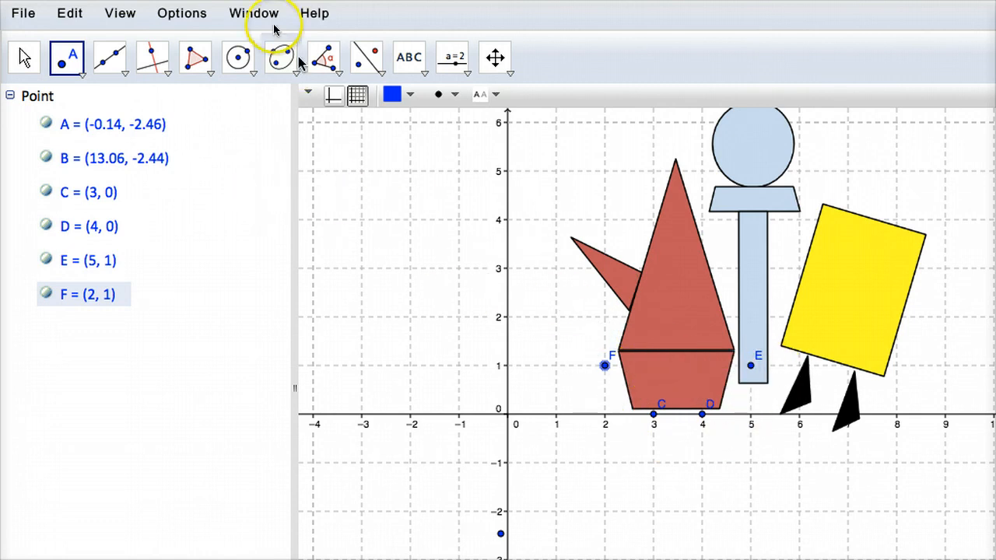
# - Set point capturing to Snap to Grid and plot a point near the red triangle's apex at (3, 5)
pyautogui.click(179, 14)
pyautogui.moveTo(187, 69)
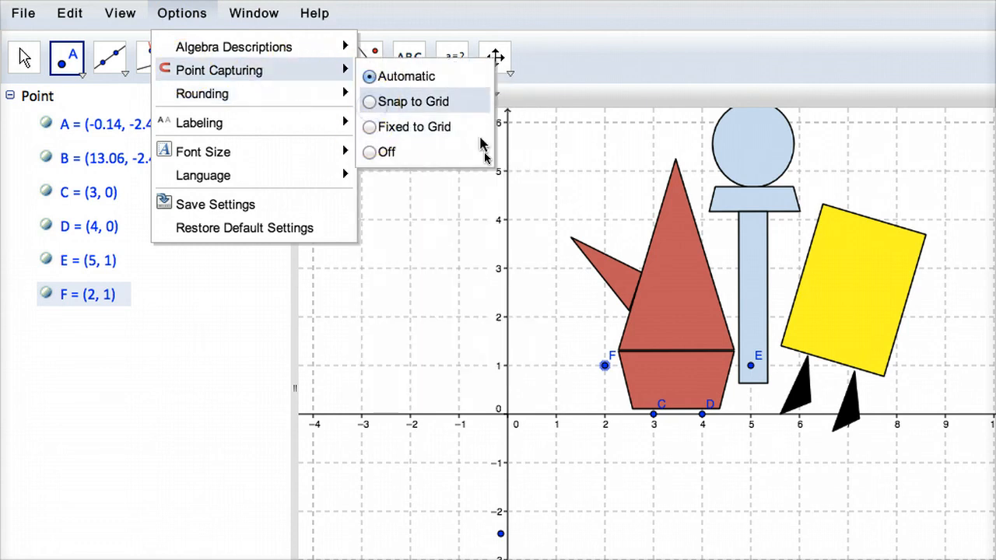
pyautogui.click(376, 101)
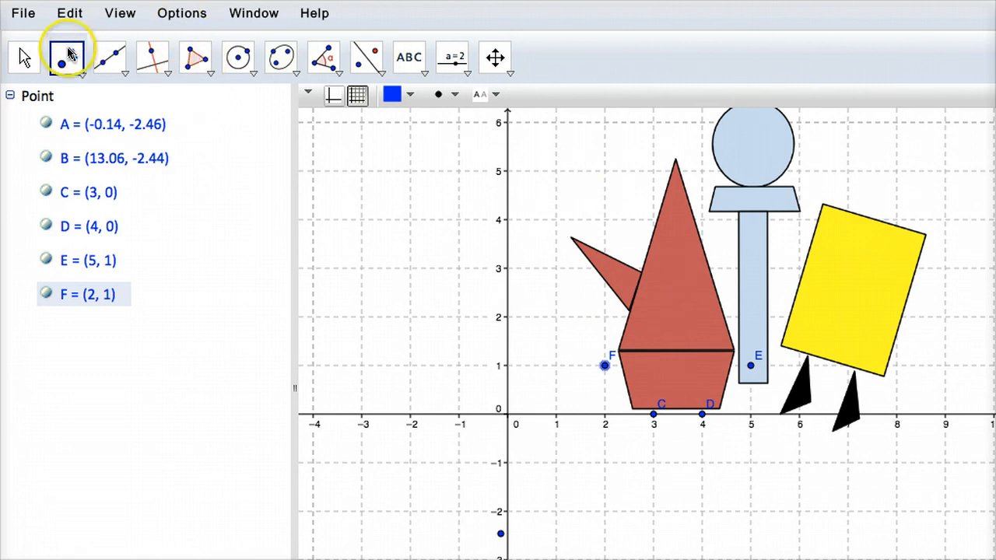
pyautogui.click(653, 171)
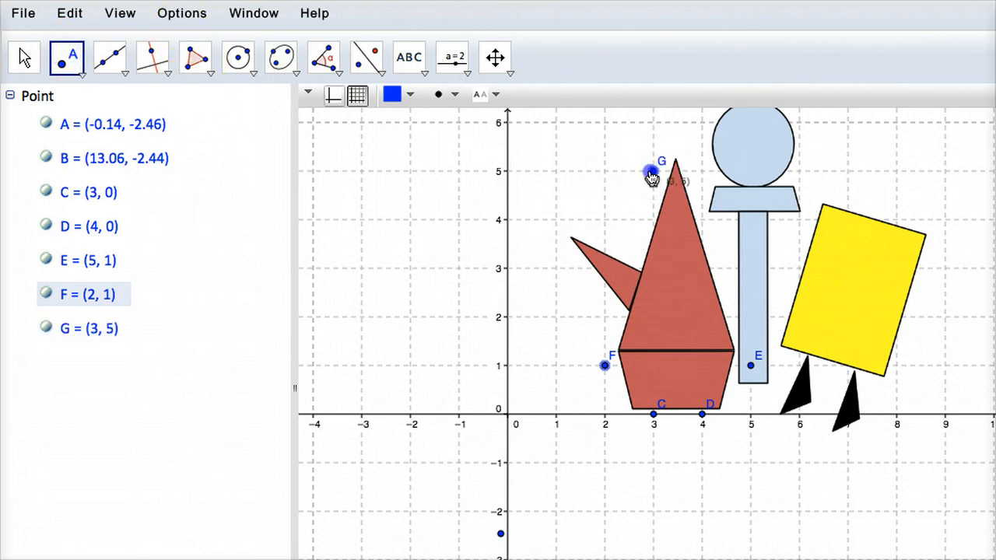
# - Draw a triangle with the Polygon tool through the points (2, 1), (3, 5) and (5, 1) over the large red triangle
pyautogui.click(195, 62)
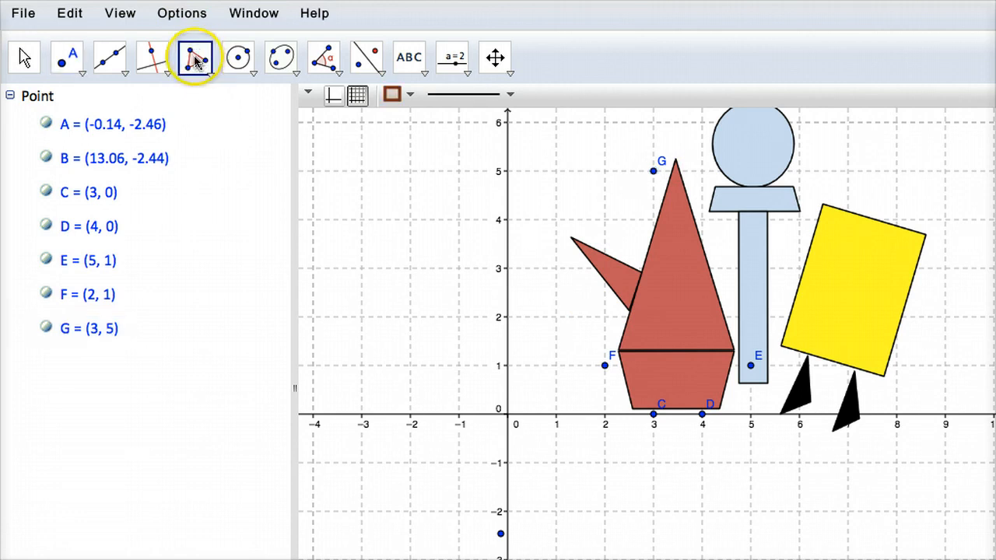
pyautogui.click(653, 171)
pyautogui.click(750, 366)
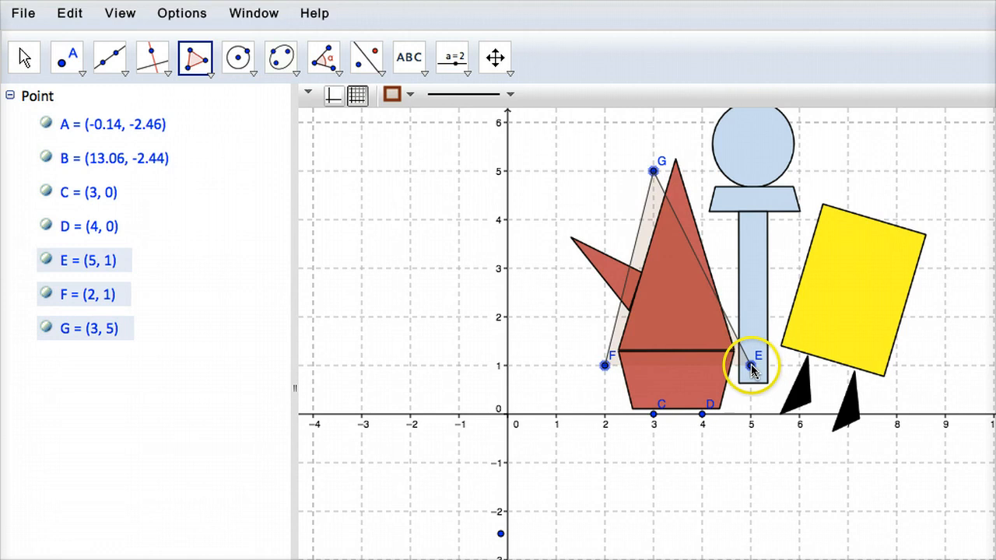
pyautogui.click(605, 365)
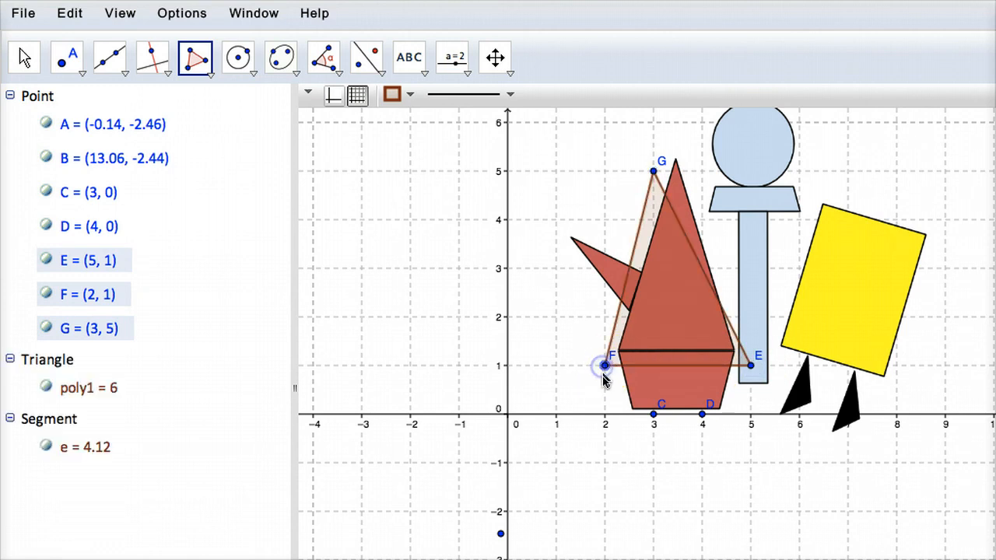
# - Draw a quadrilateral for the red base through the points (2, 1), (3, 0), (4, 0) and (5, 1)
pyautogui.click(652, 413)
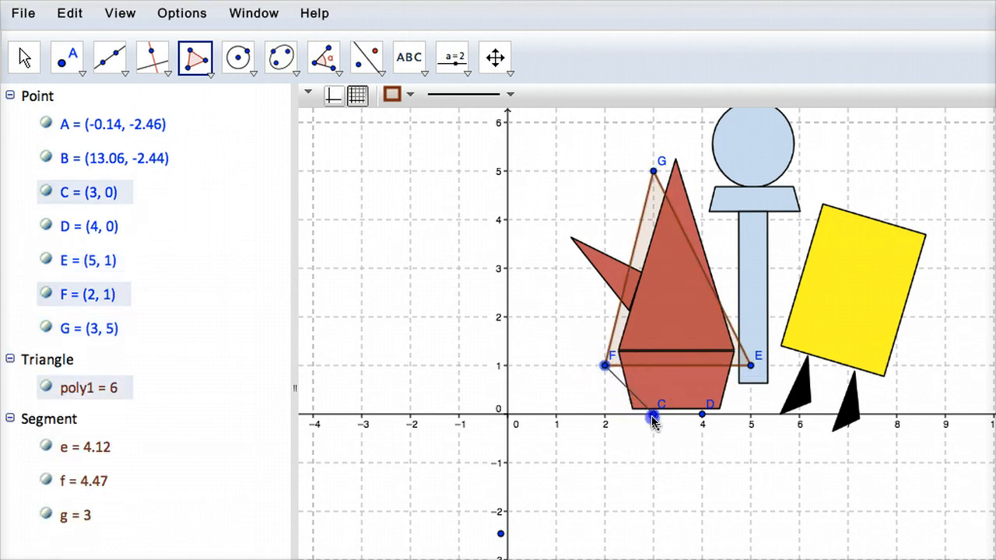
pyautogui.click(701, 415)
pyautogui.click(751, 366)
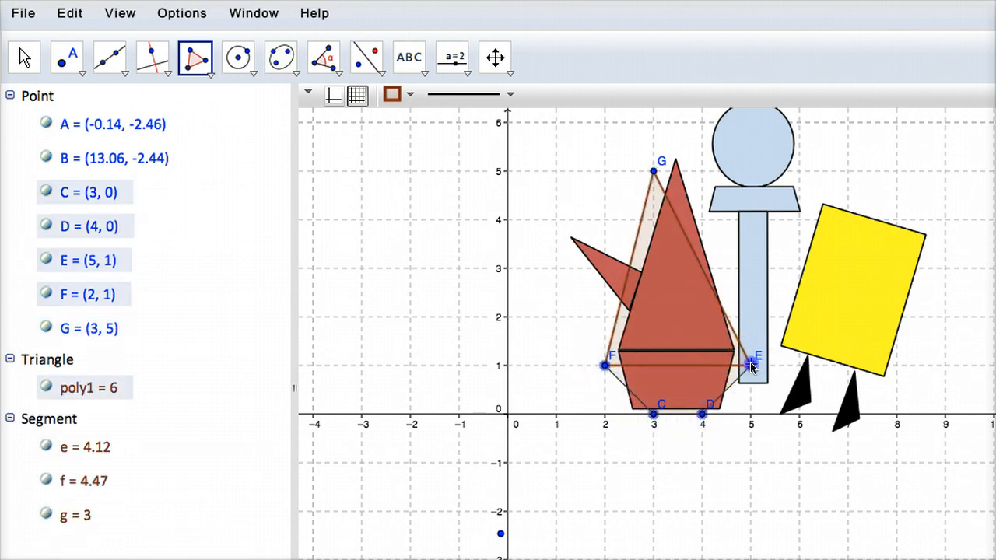
pyautogui.click(611, 365)
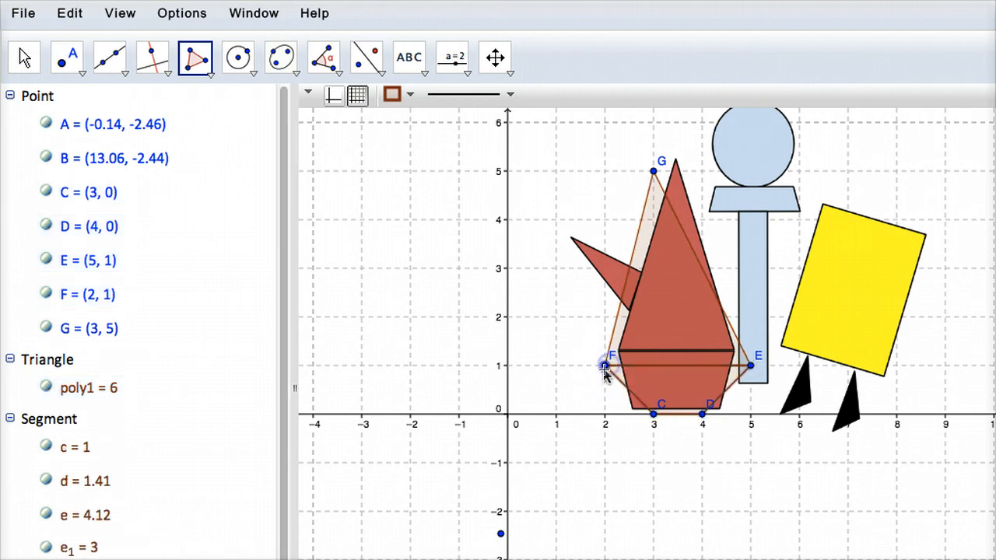
pyautogui.click(605, 366)
pyautogui.click(653, 414)
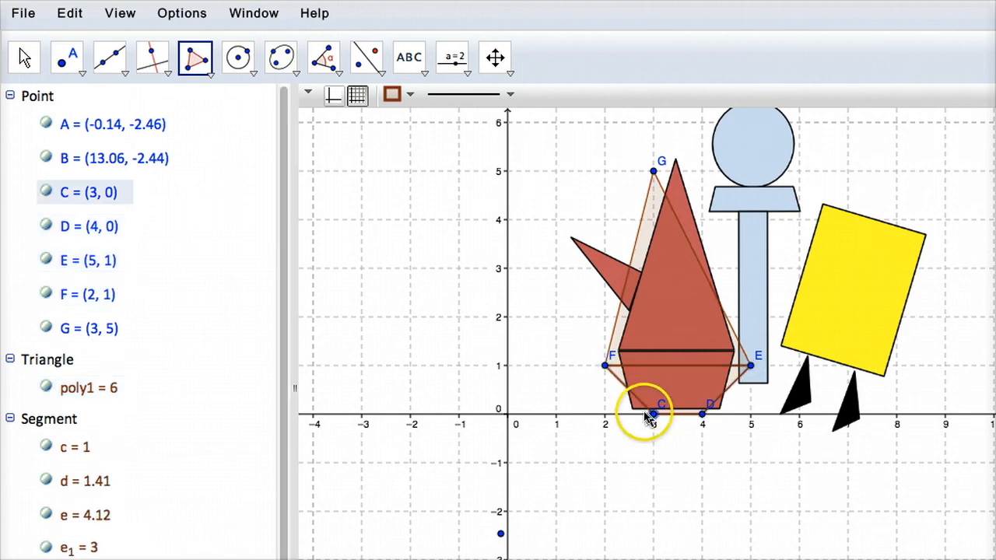
pyautogui.click(702, 414)
pyautogui.click(750, 365)
pyautogui.click(604, 366)
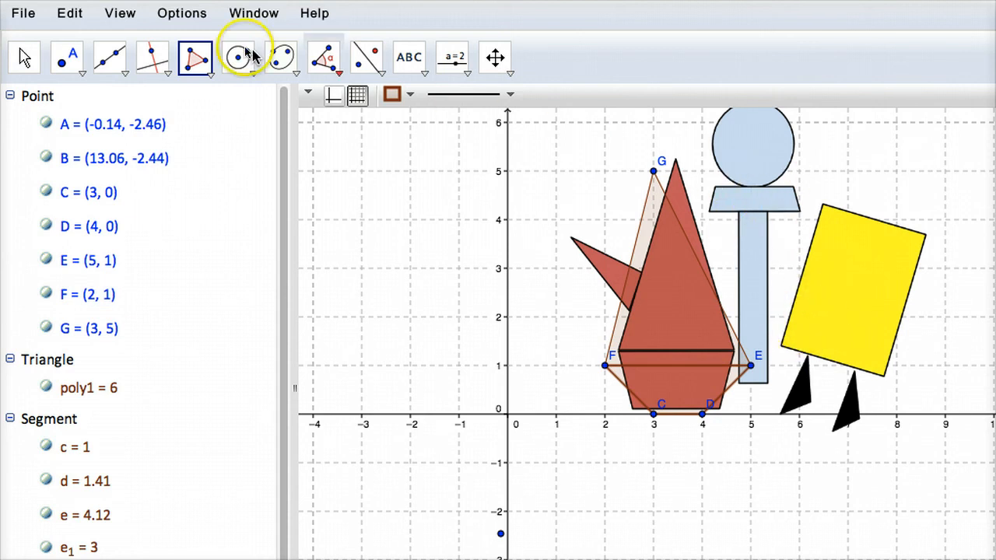
pyautogui.click(208, 74)
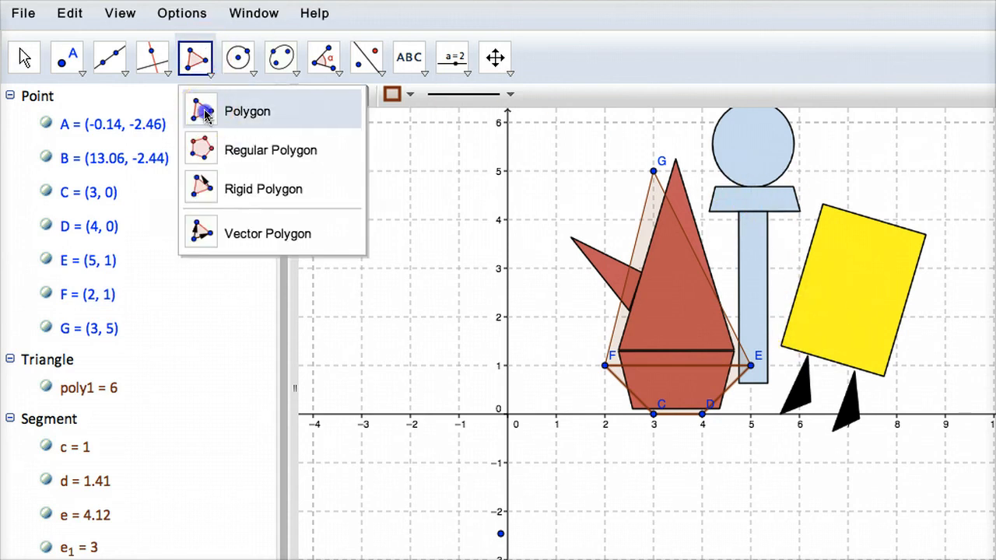
pyautogui.click(201, 111)
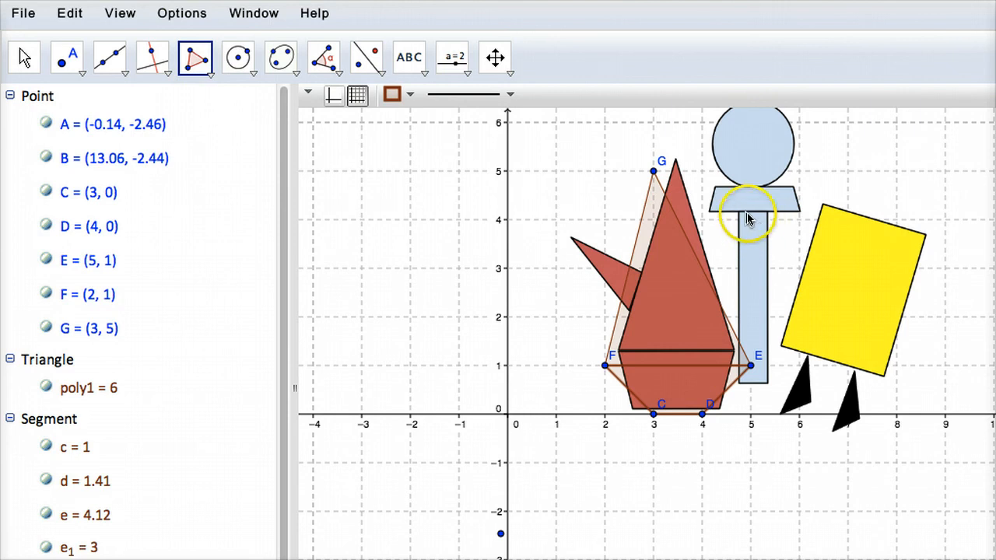
# - Plot four points for the narrow blue column at (5.2, 4), (6, 4), (6, 0) and (5, 0)
pyautogui.click(67, 54)
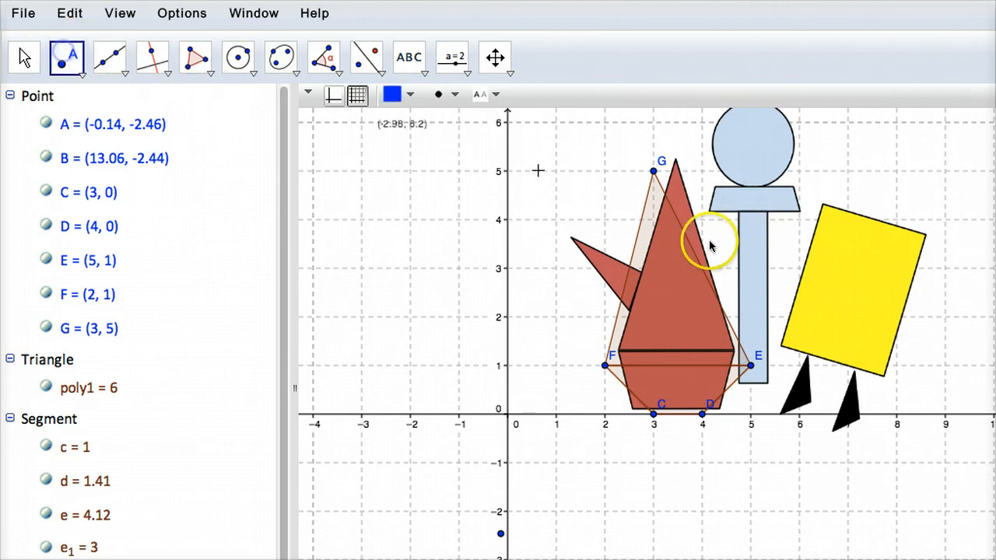
pyautogui.click(761, 220)
pyautogui.click(799, 221)
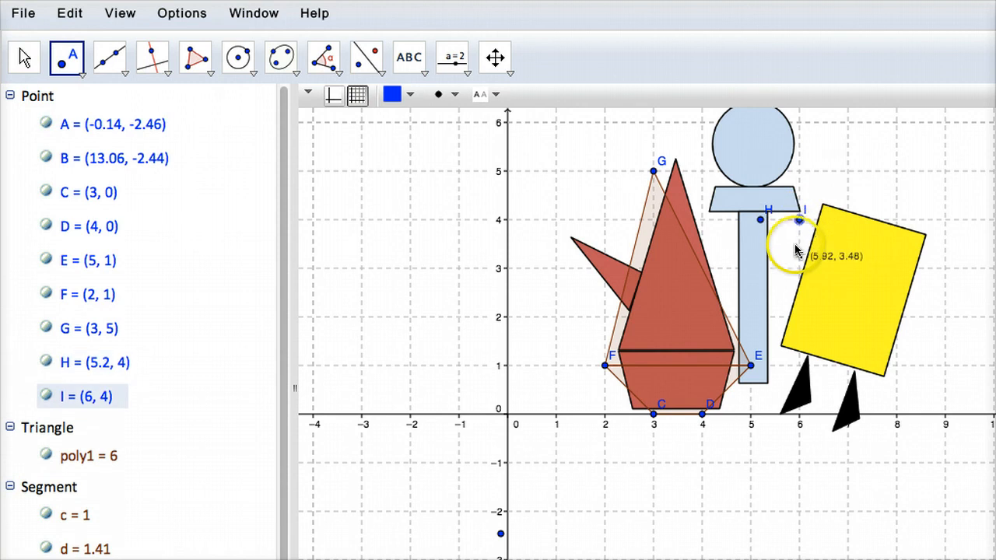
pyautogui.click(799, 414)
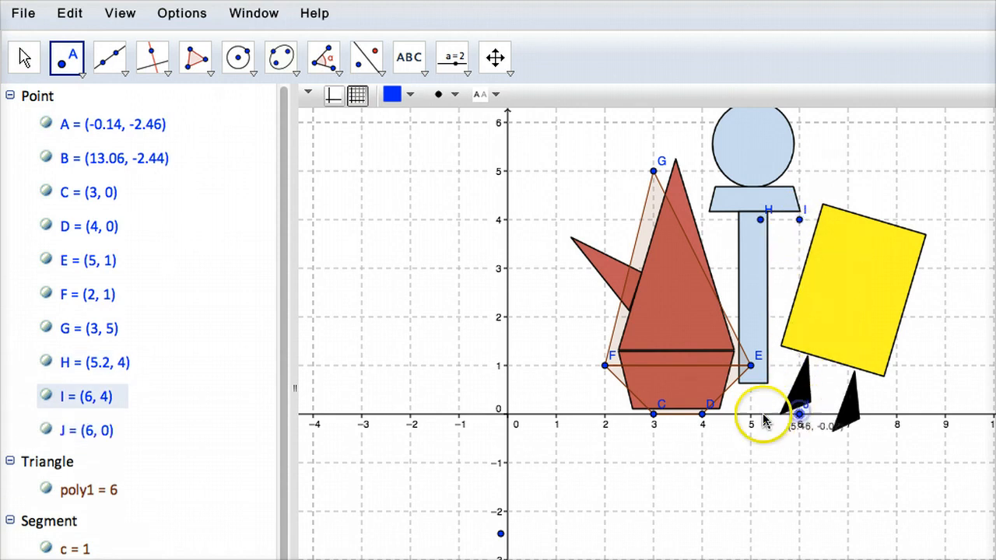
pyautogui.click(750, 415)
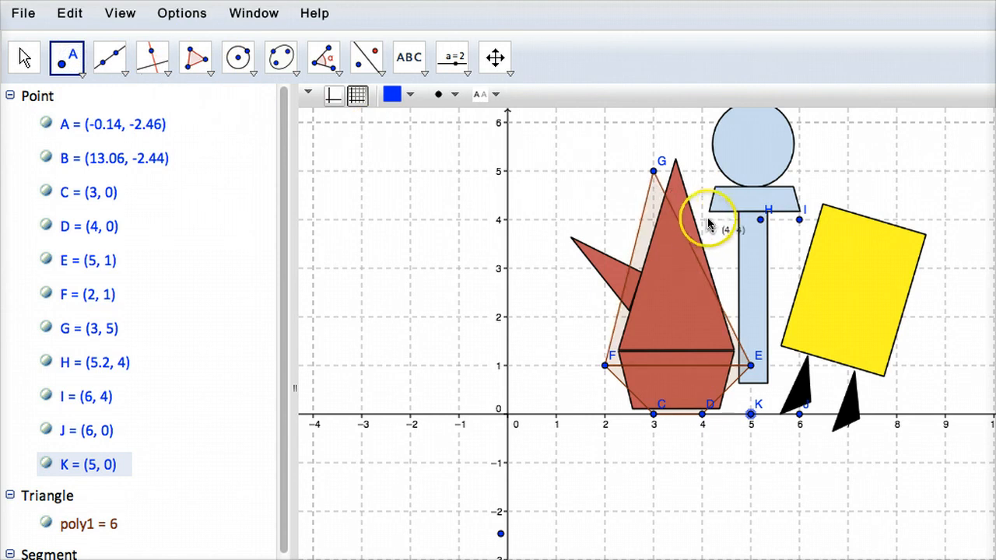
pyautogui.click(682, 229)
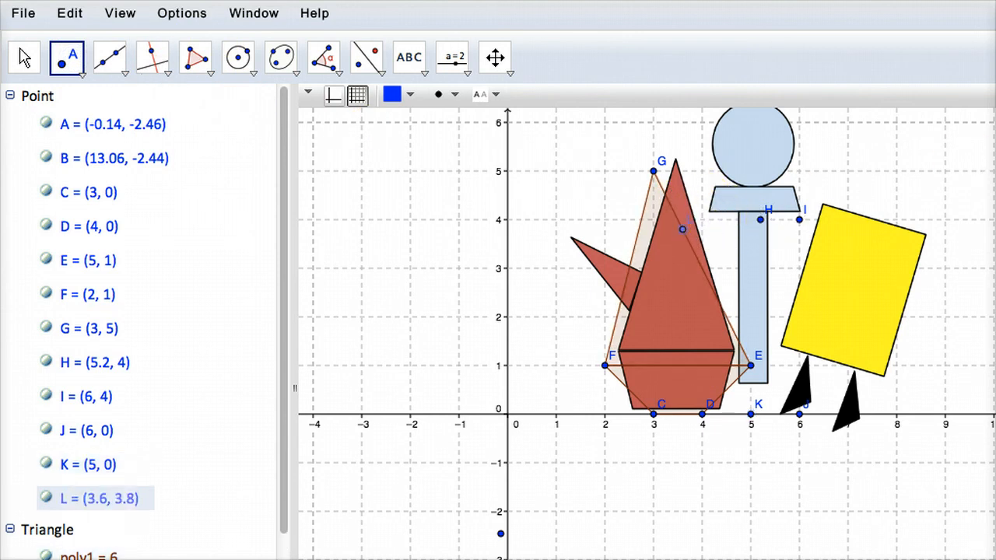
pyautogui.hotkey('ctrl', 'z')
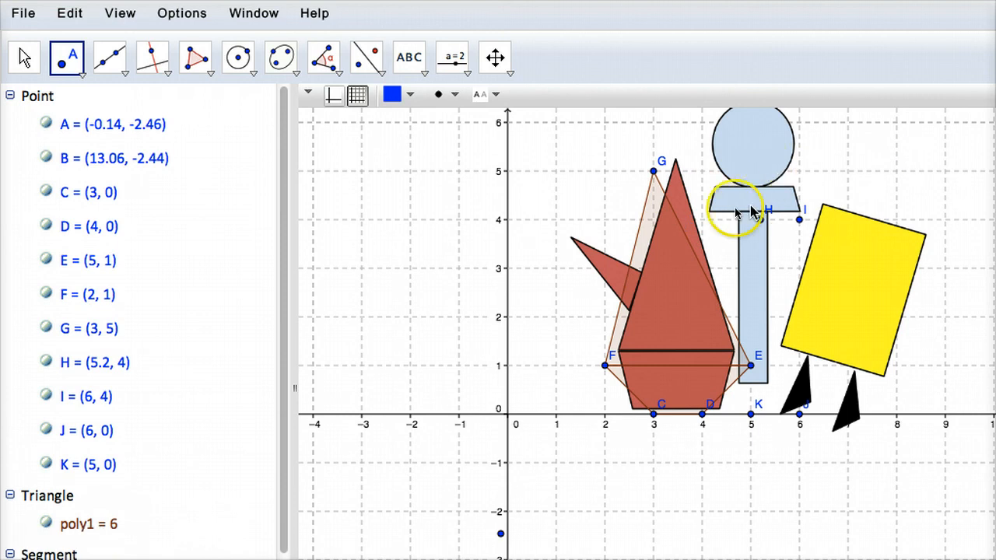
pyautogui.moveTo(706, 221)
pyautogui.mouseDown()
pyautogui.moveTo(716, 222)
pyautogui.moveTo(692, 220)
pyautogui.moveTo(705, 227)
pyautogui.mouseUp()
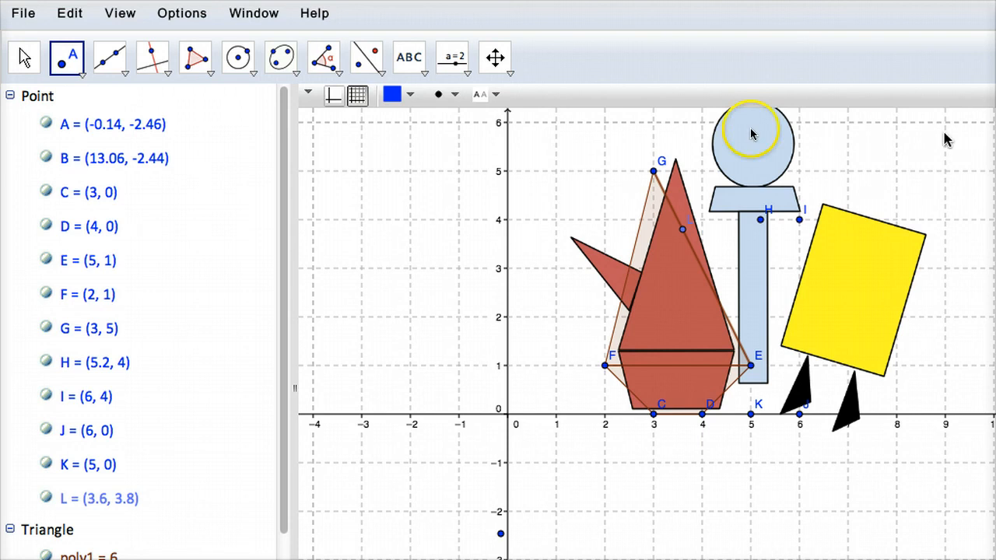
pyautogui.hotkey('ctrl', 'z')
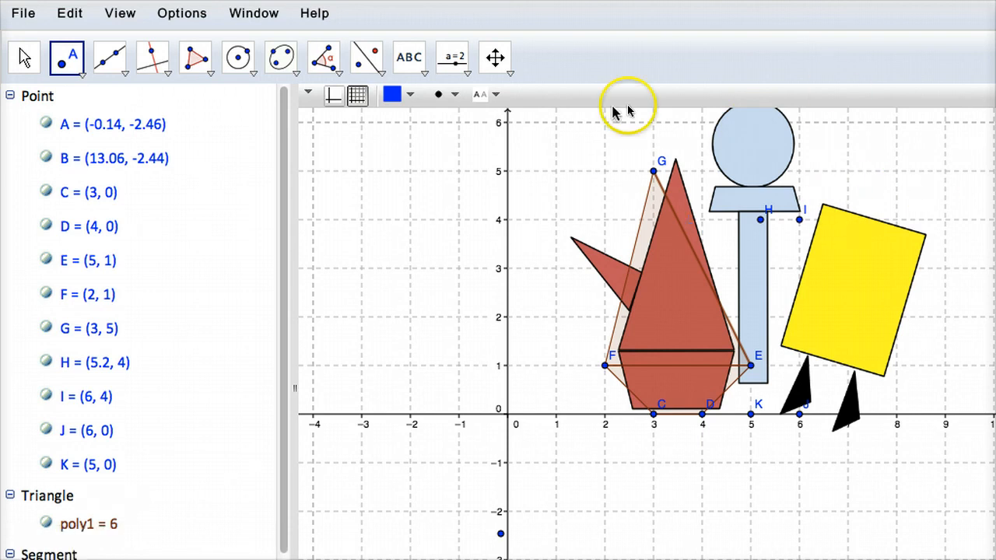
# - Plot points around the blue trapezoid at (4, 4), (4.7, 5), (6, 5) and (7, 4)
pyautogui.moveTo(402, 198); pyautogui.dragTo(709, 227)
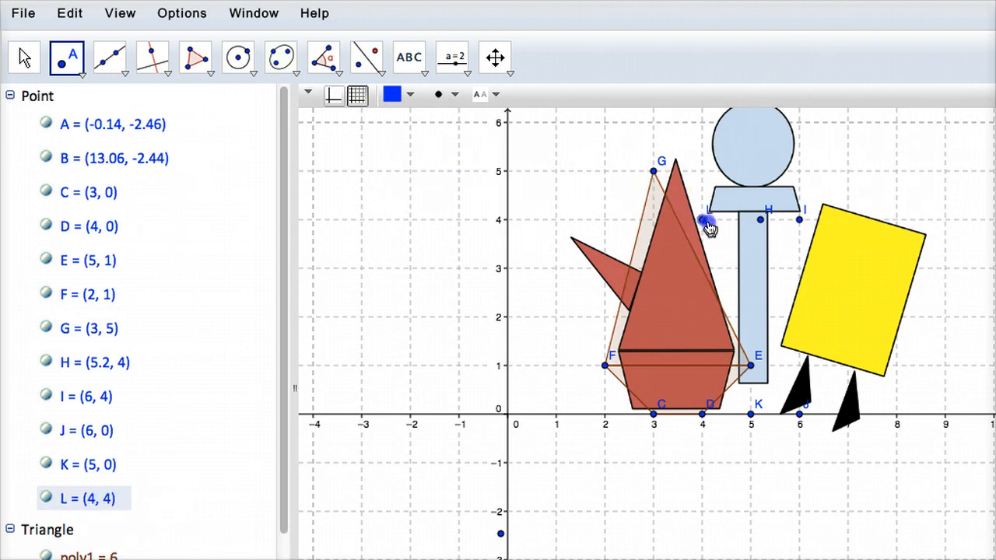
pyautogui.click(737, 171)
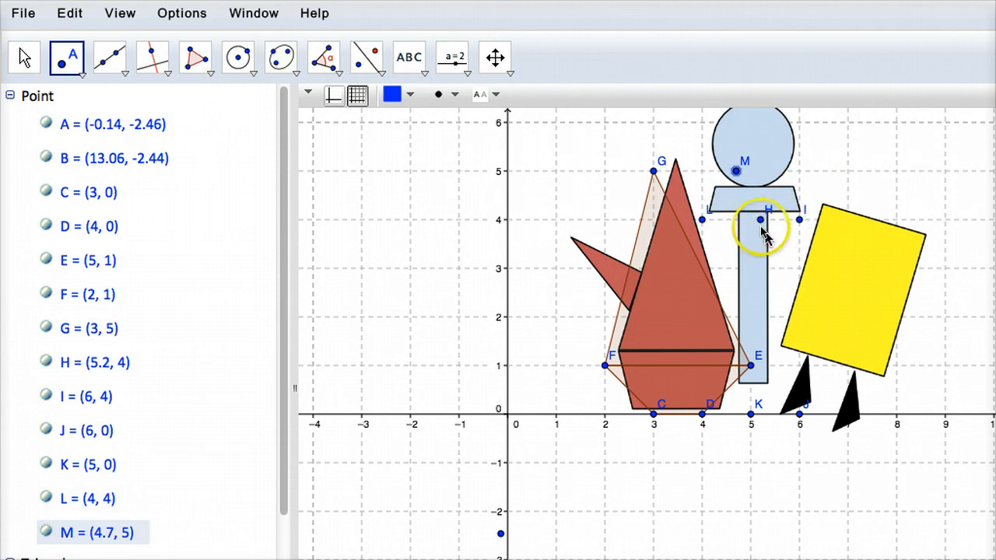
pyautogui.click(800, 173)
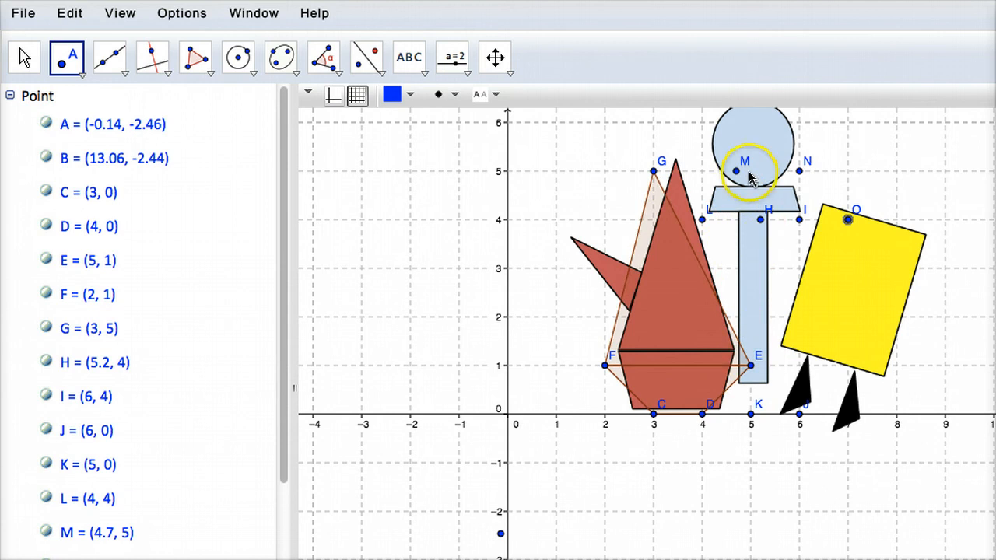
# - Move point M to (5, 5) and point H to (5, 4) so both lie on grid intersections
pyautogui.click(21, 56)
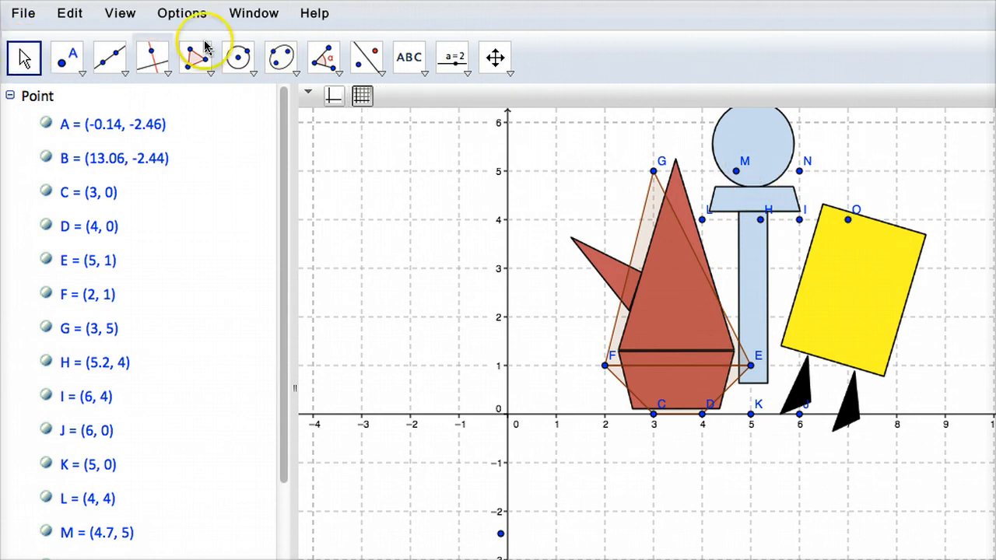
pyautogui.moveTo(751, 176)
pyautogui.mouseDown()
pyautogui.moveTo(749, 164)
pyautogui.moveTo(750, 181)
pyautogui.mouseUp()
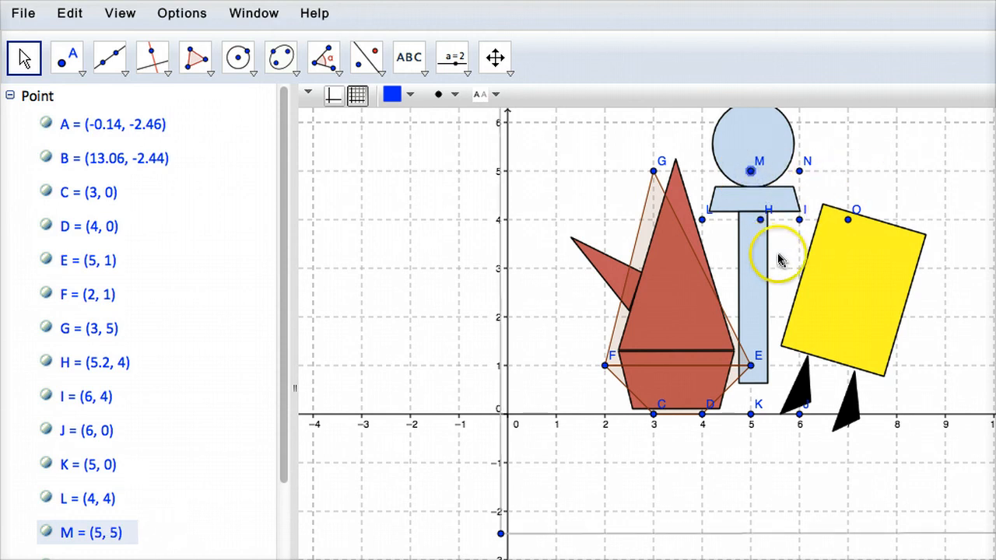
pyautogui.moveTo(766, 222); pyautogui.dragTo(758, 225)
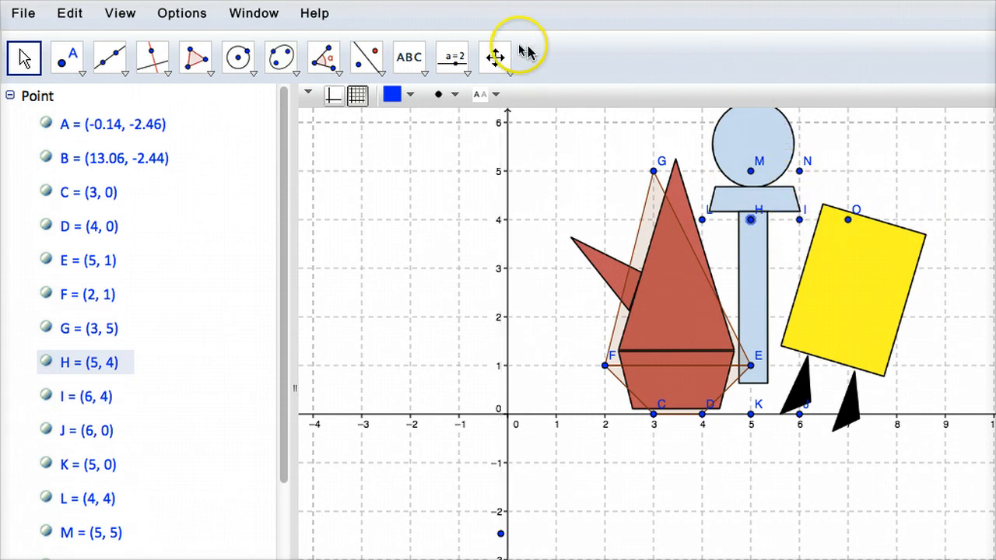
# - Plot points at (5, 6) and (6, 6), and draw a circle centred on the first through the second for the blue head
pyautogui.click(498, 56)
pyautogui.moveTo(411, 193); pyautogui.dragTo(395, 241)
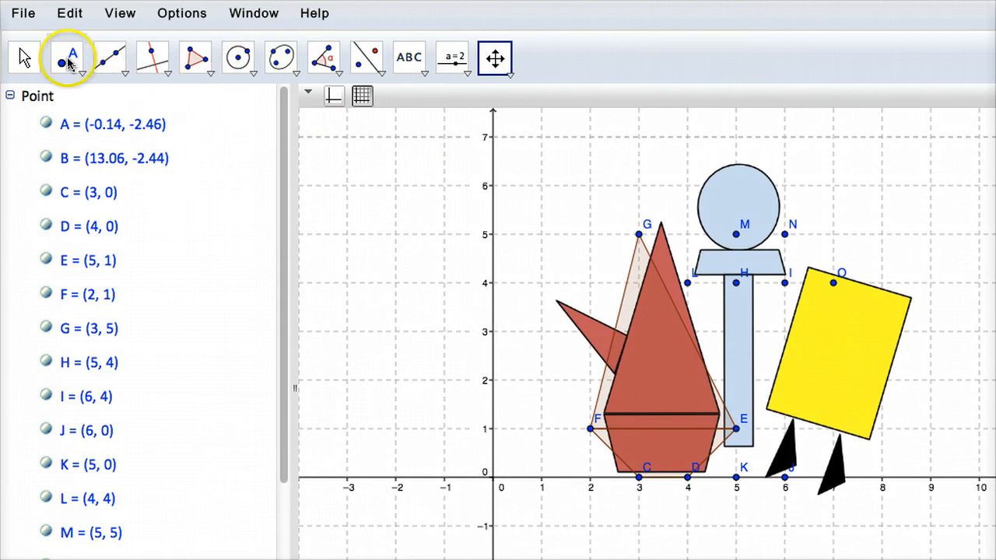
pyautogui.click(69, 57)
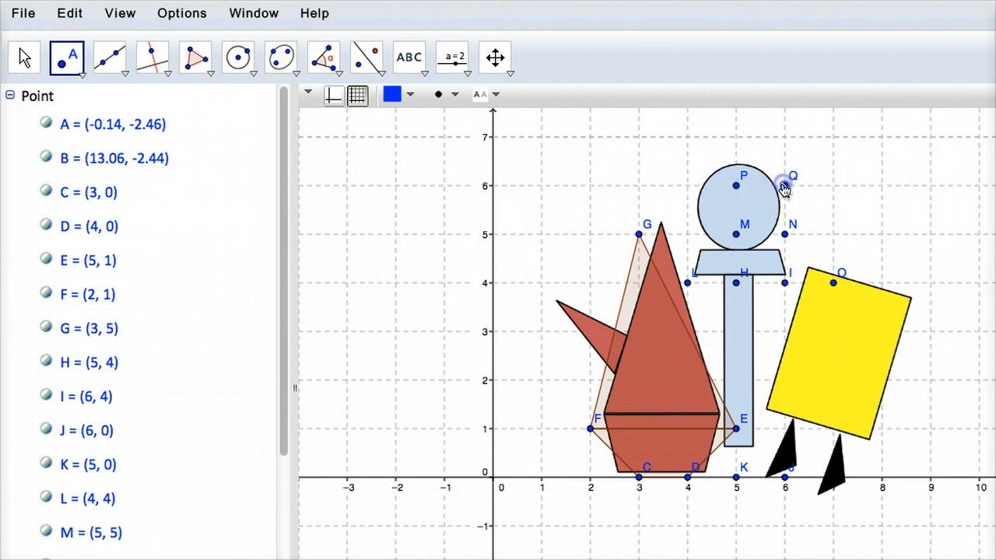
pyautogui.click(239, 59)
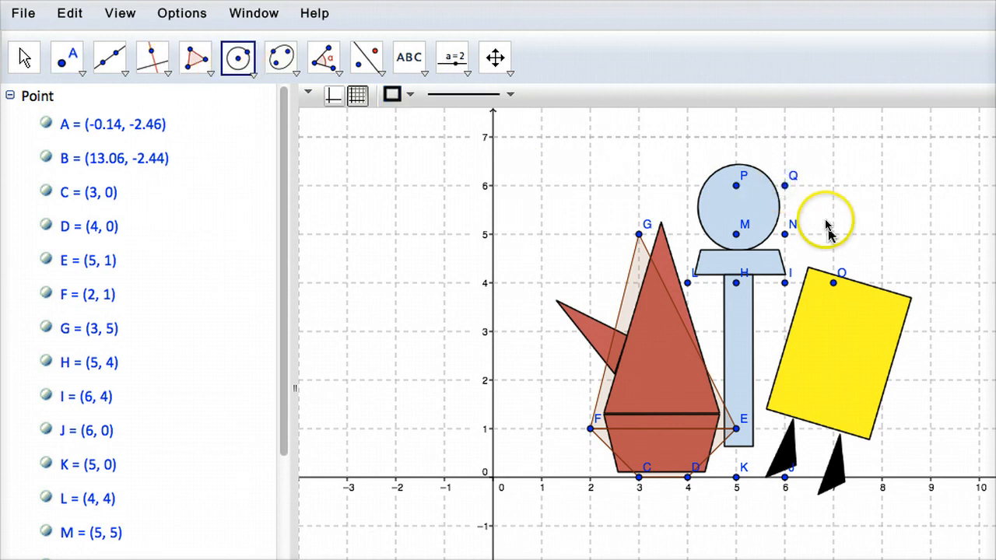
pyautogui.click(736, 186)
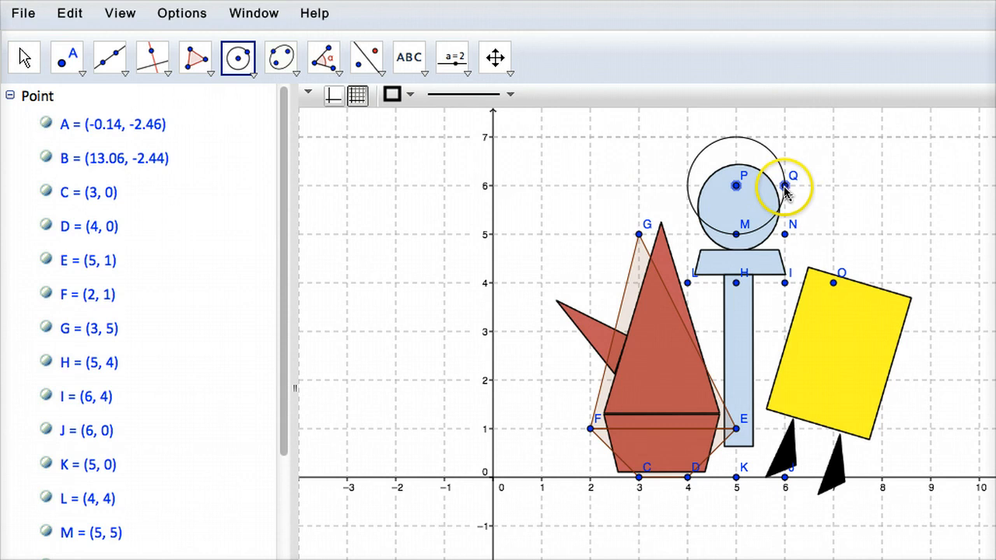
pyautogui.click(784, 187)
# - Draw a trapezoid with the Polygon tool through the points (4, 4), (5, 5), (6, 5) and (7, 4)
pyautogui.click(194, 55)
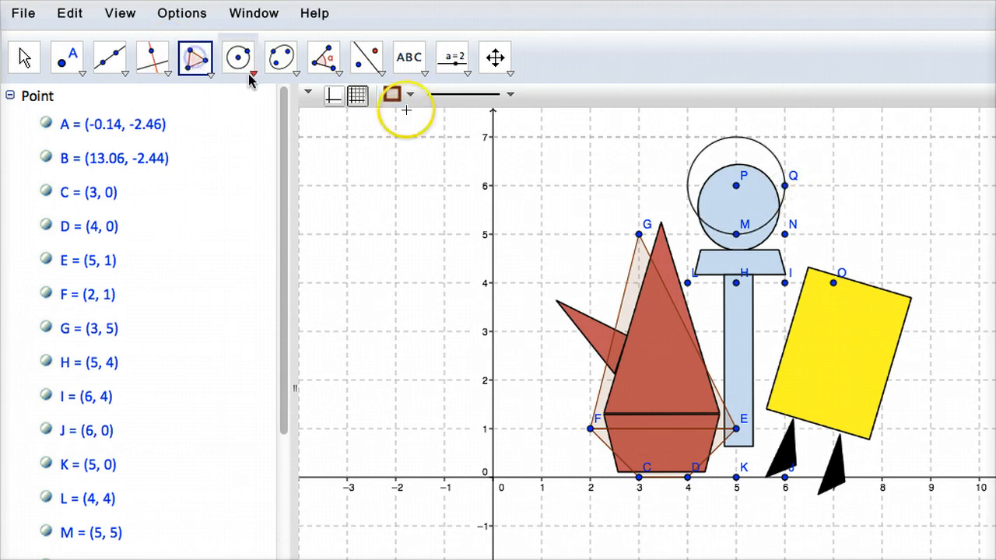
pyautogui.click(689, 284)
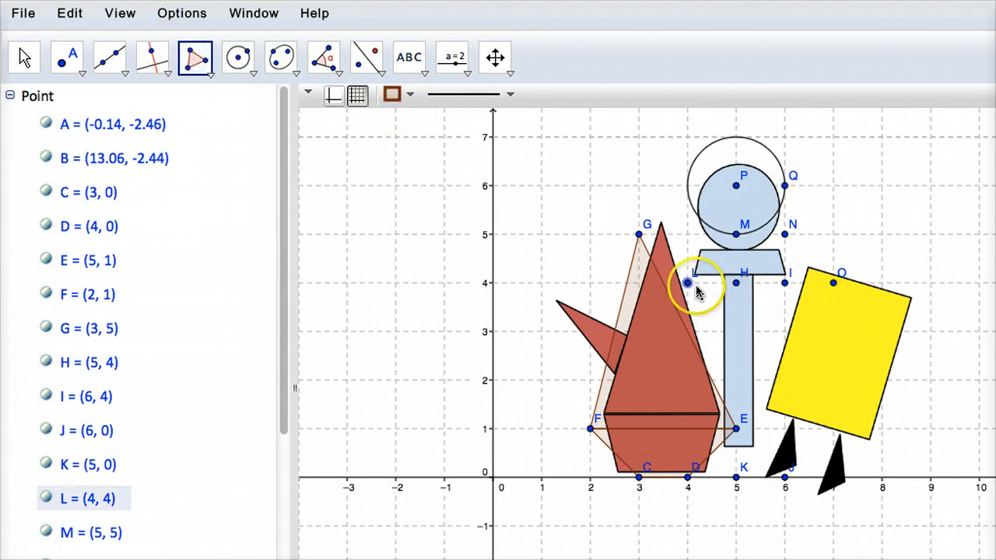
pyautogui.click(732, 246)
pyautogui.click(784, 234)
pyautogui.click(834, 283)
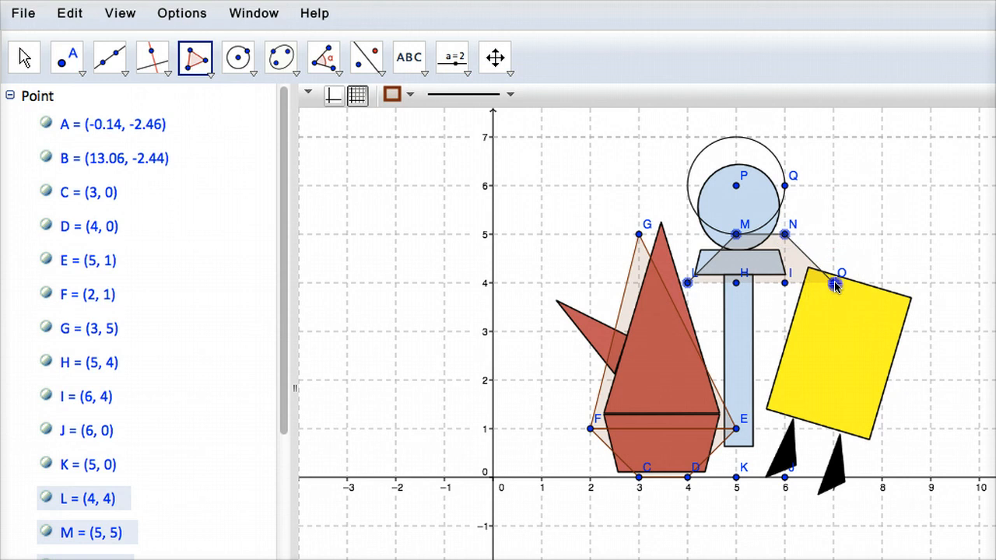
pyautogui.click(689, 284)
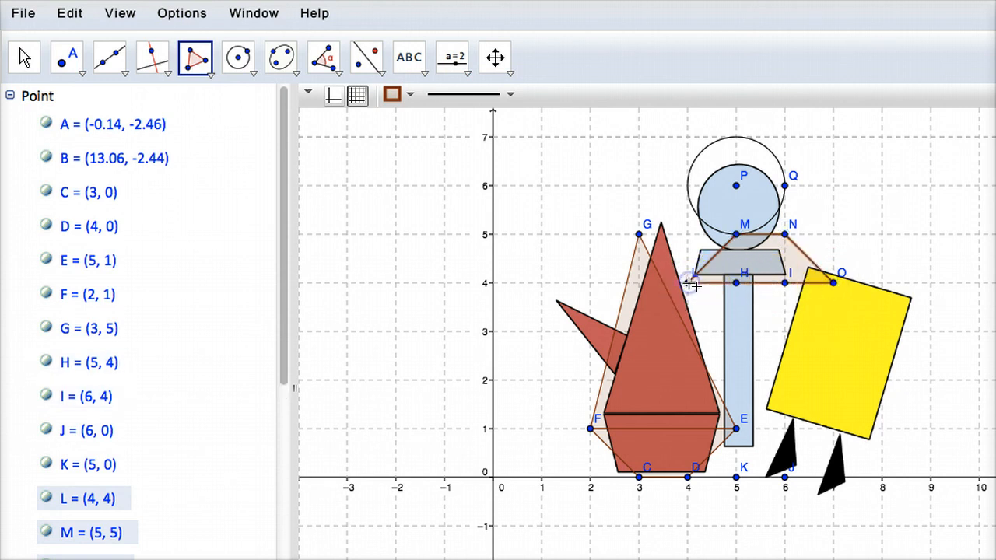
# - Draw a rectangle with the Polygon tool through the points (5, 4), (5, 0), (6, 0) and (6, 4)
pyautogui.click(743, 289)
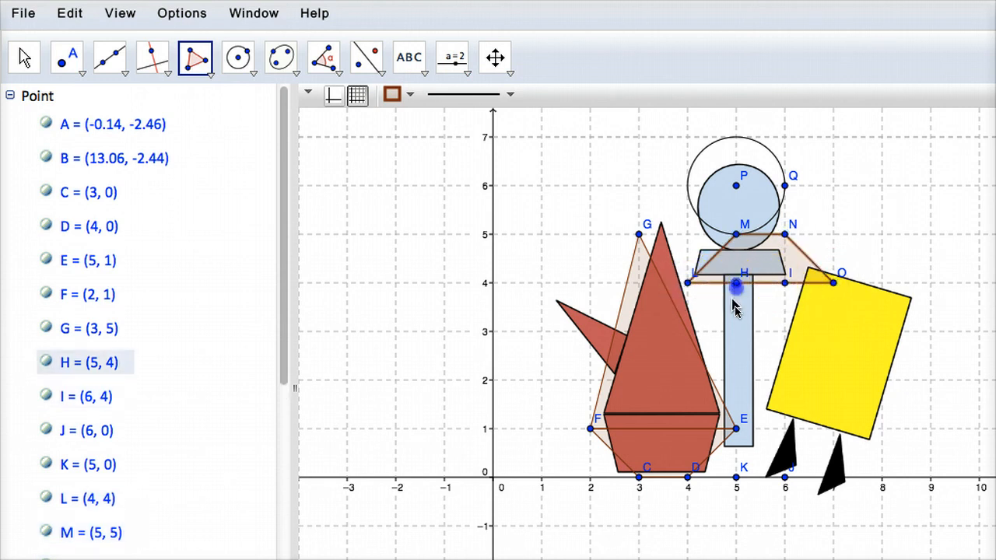
pyautogui.click(736, 477)
pyautogui.click(784, 477)
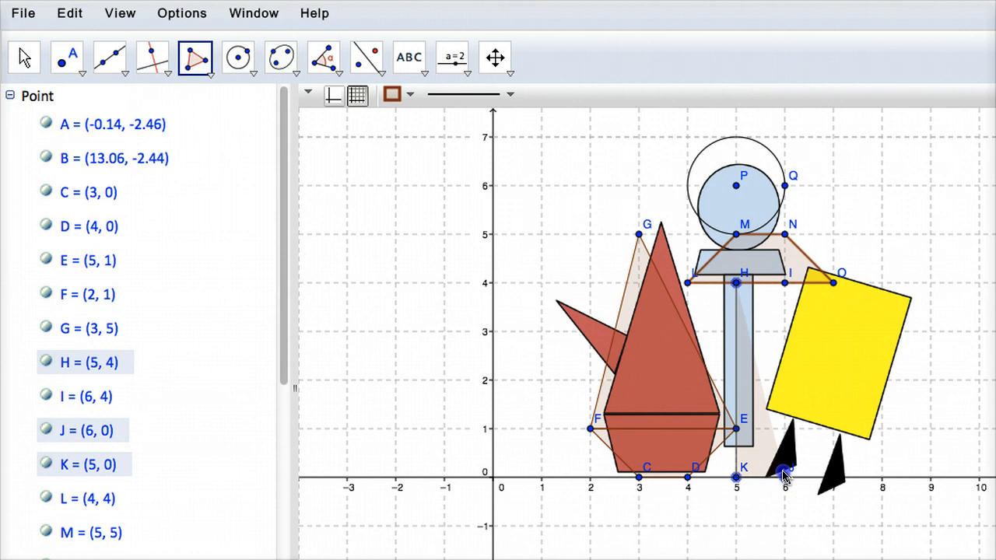
pyautogui.click(784, 284)
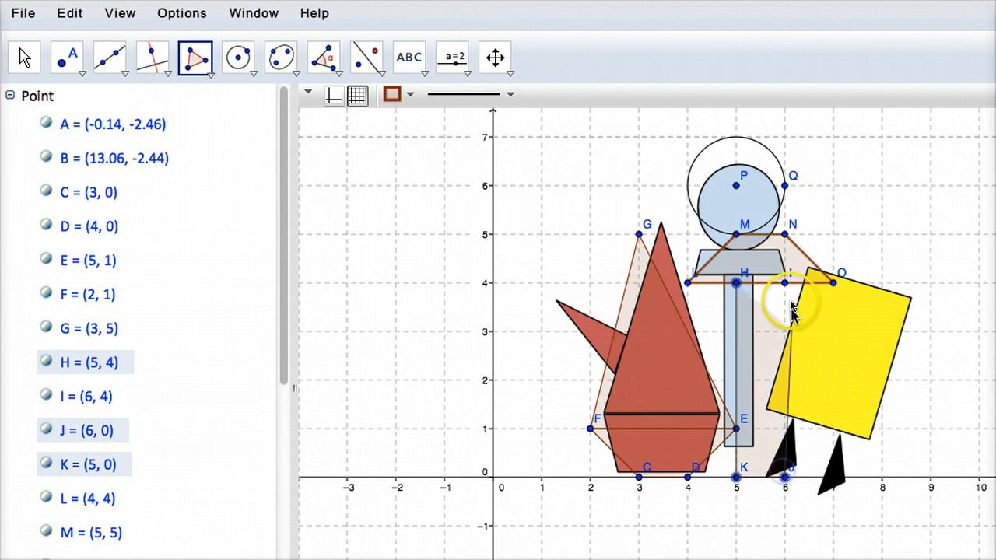
pyautogui.click(737, 285)
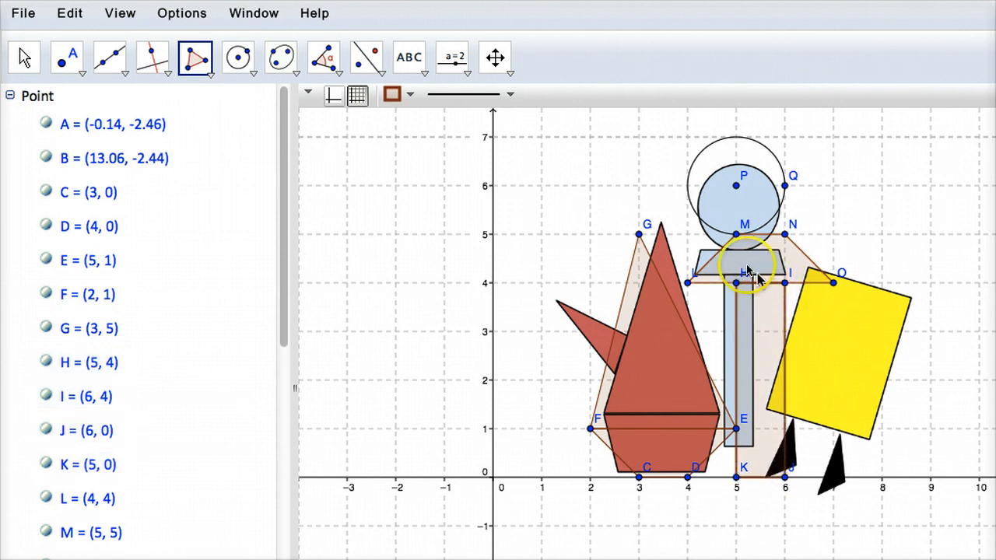
# - Colour the traced rectangle between x = 5 and x = 6 blue
pyautogui.click(25, 56)
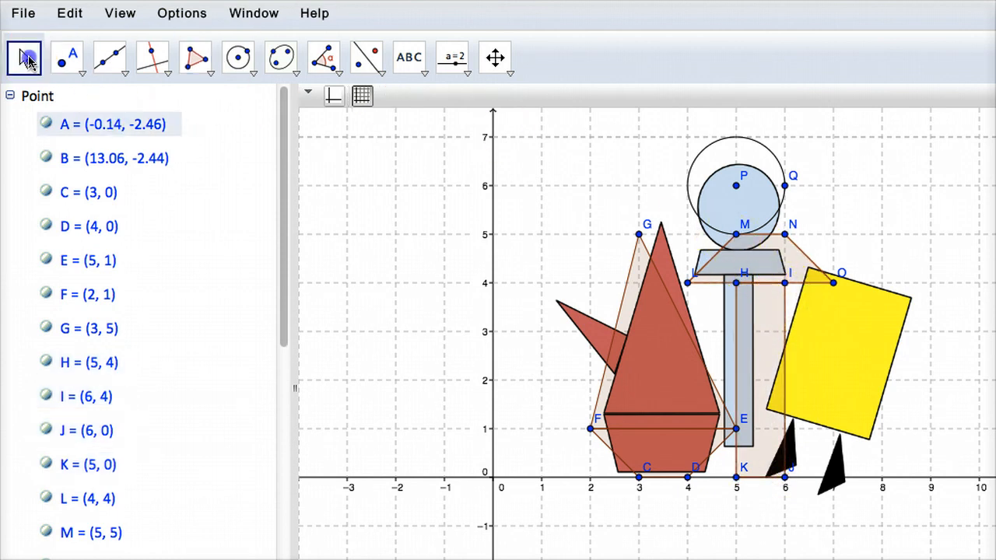
pyautogui.click(770, 316)
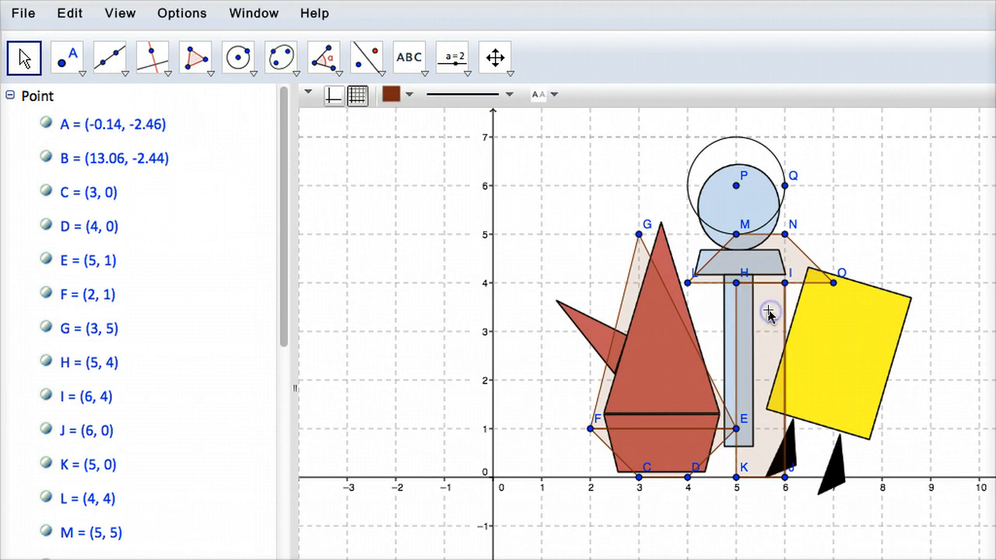
pyautogui.click(409, 95)
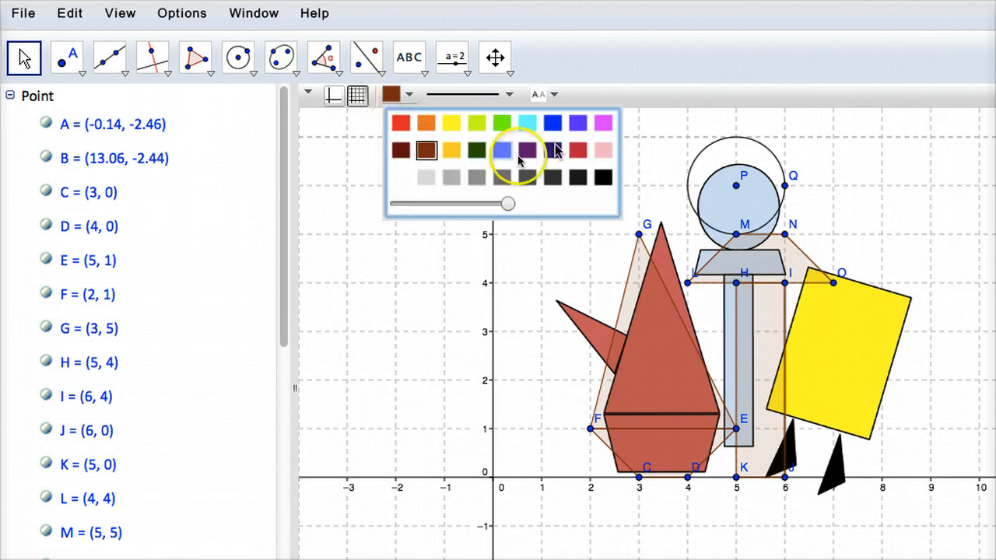
pyautogui.click(552, 122)
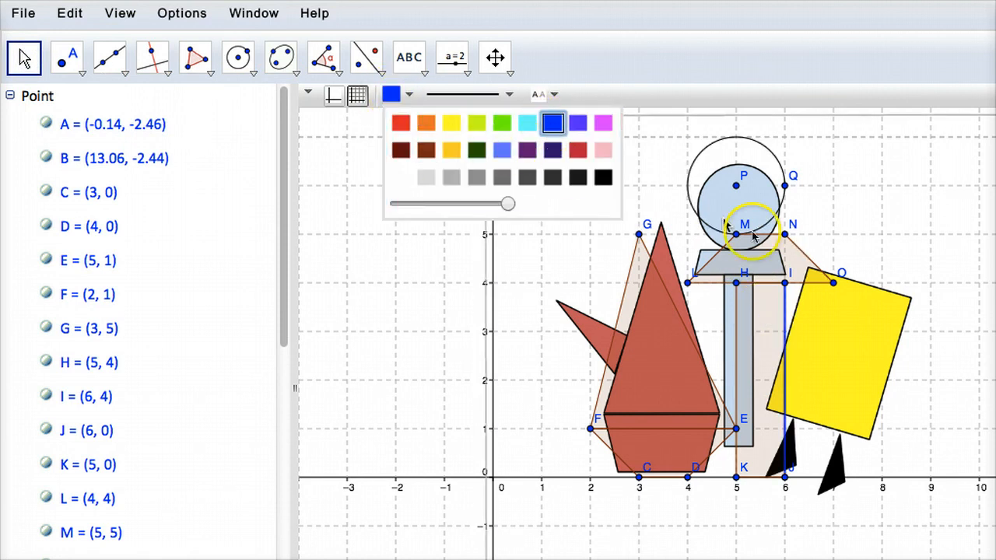
pyautogui.click(741, 319)
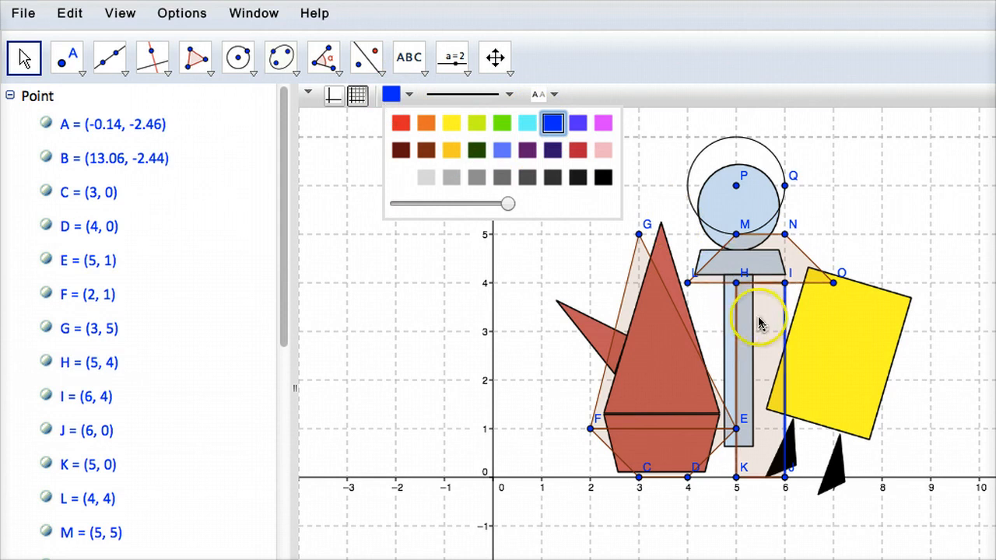
pyautogui.click(758, 321)
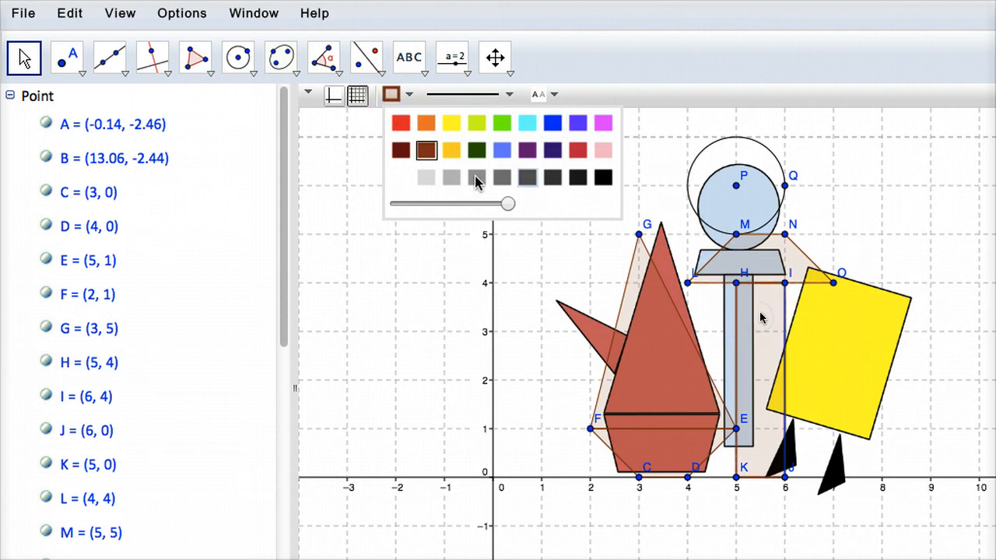
pyautogui.click(553, 124)
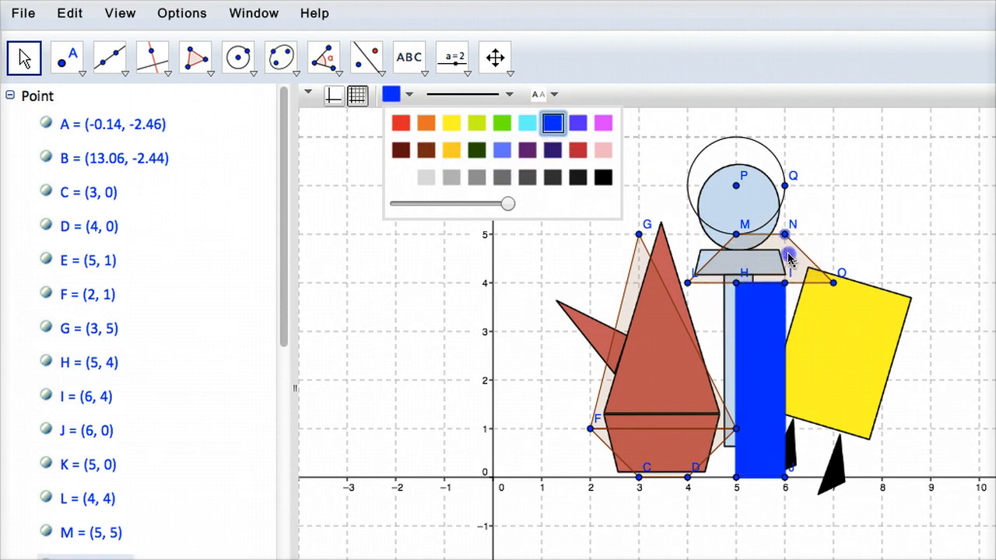
pyautogui.moveTo(788, 259); pyautogui.dragTo(786, 257)
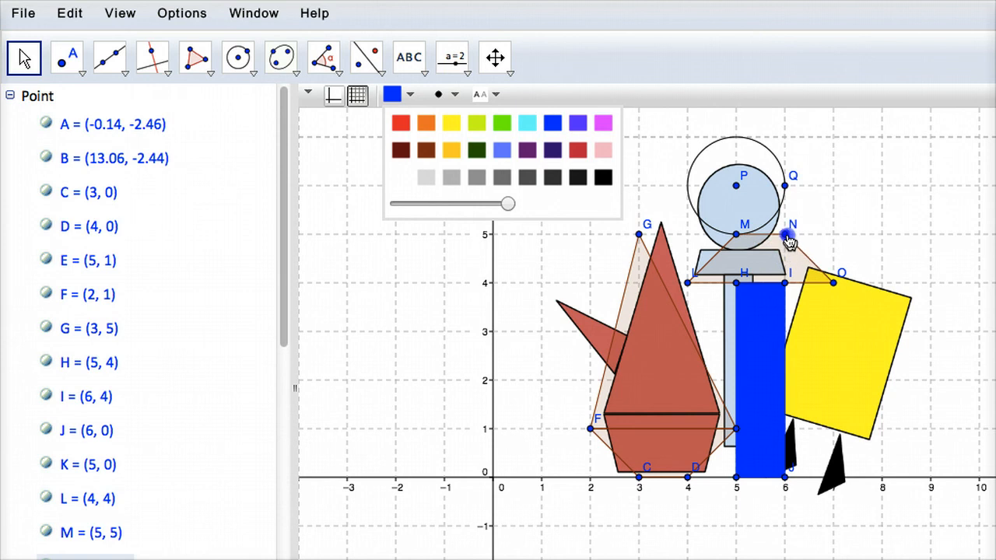
pyautogui.click(756, 245)
pyautogui.click(766, 268)
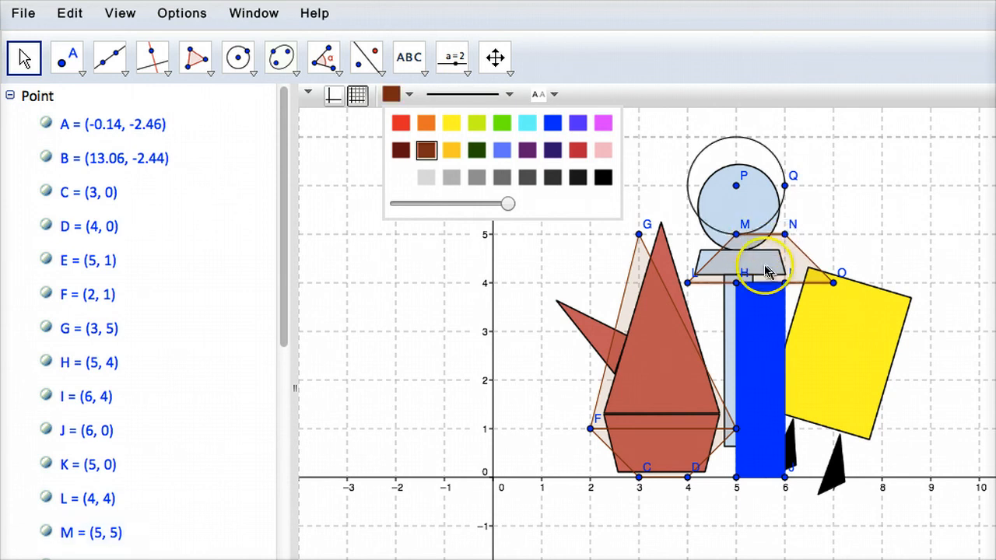
pyautogui.click(864, 336)
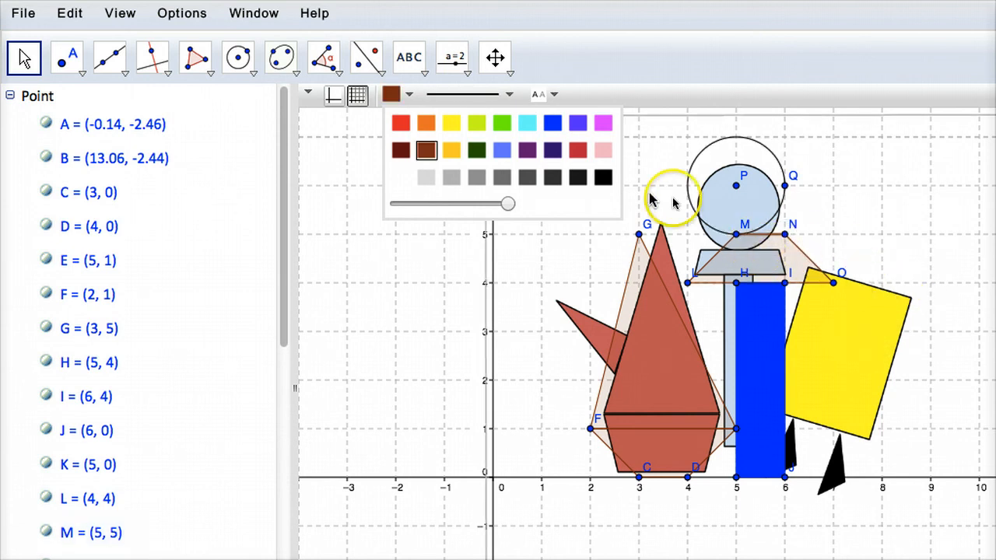
# - Plot points at (10, 3), (9, 0) and (6, 1), and draw a square with the Polygon tool through them and (7, 4)
pyautogui.click(64, 64)
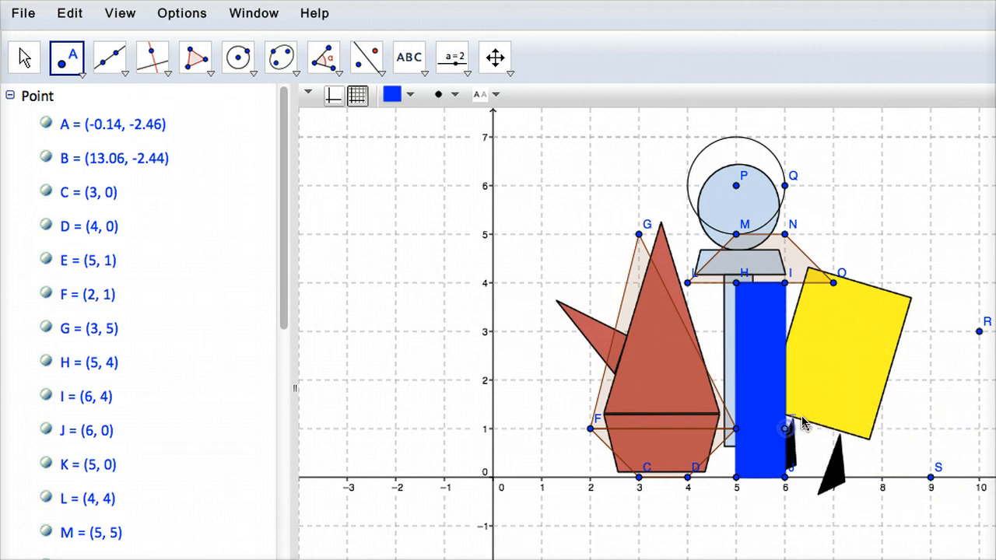
pyautogui.click(193, 56)
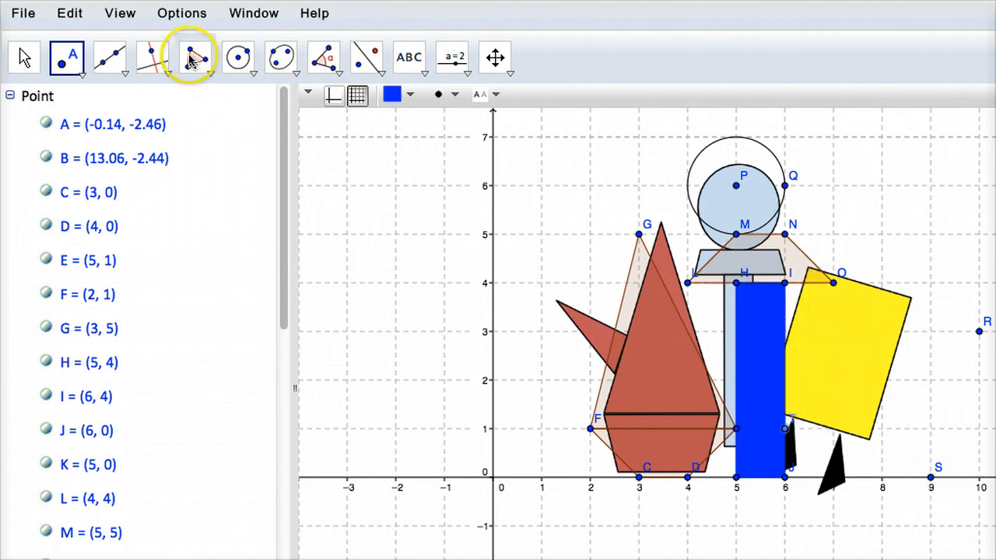
pyautogui.click(831, 283)
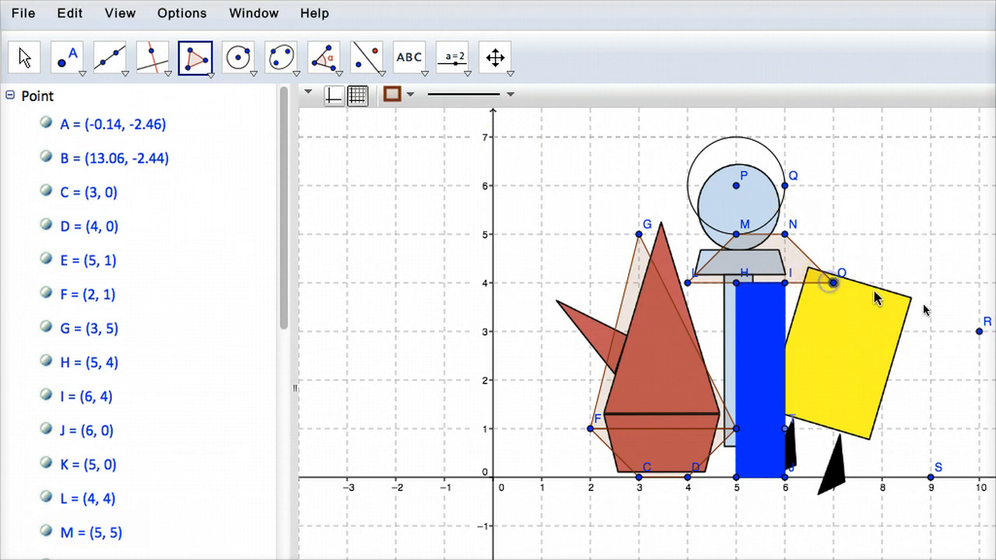
pyautogui.click(979, 331)
pyautogui.click(931, 473)
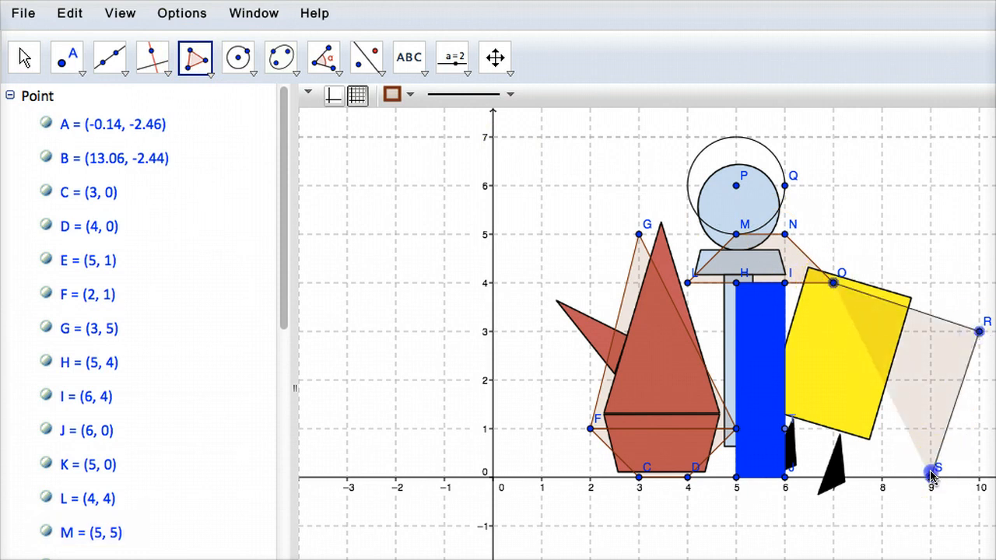
pyautogui.click(784, 428)
pyautogui.click(833, 285)
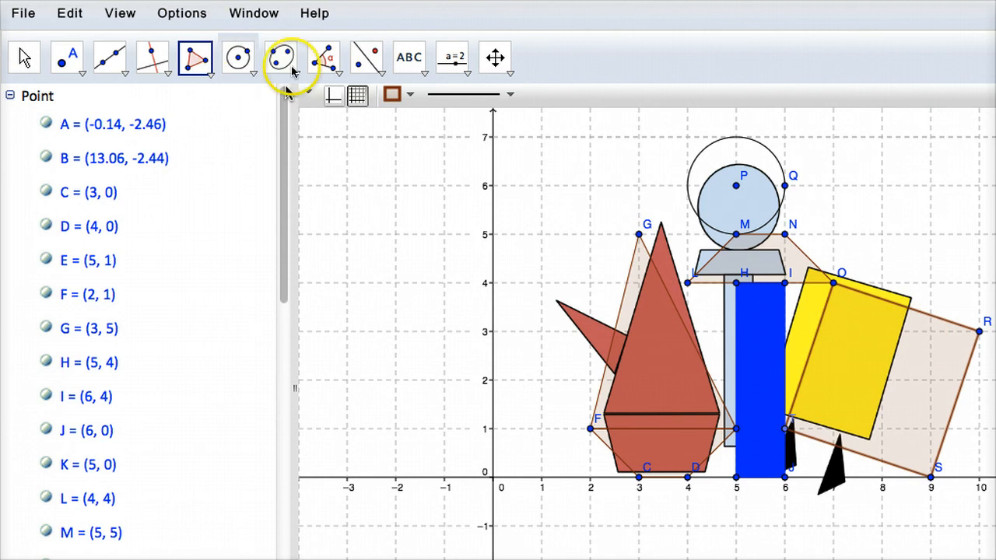
# - Colour the traced square with corners (7, 4), (10, 3), (9, 0) and (6, 1) yellow
pyautogui.click(23, 57)
pyautogui.moveTo(920, 370); pyautogui.dragTo(922, 397)
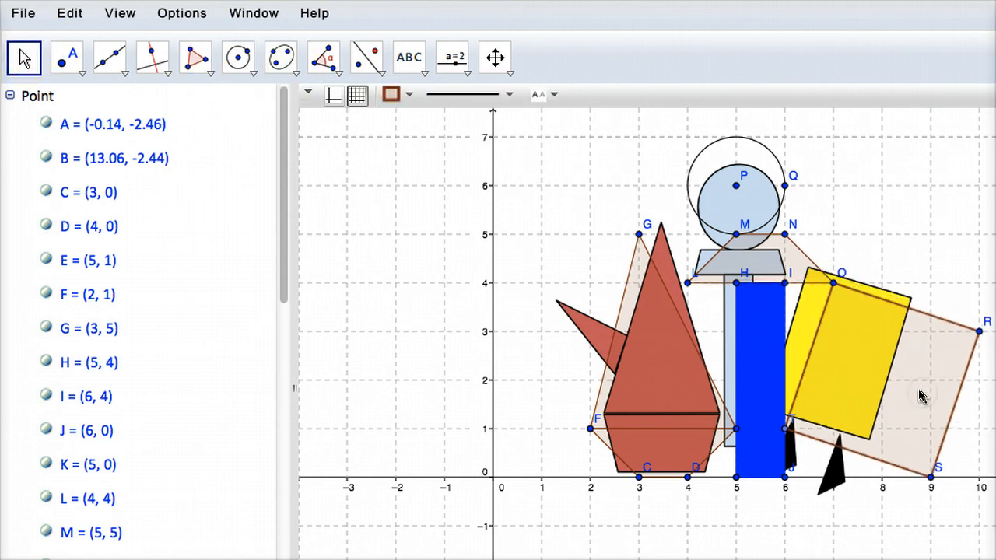
pyautogui.click(391, 94)
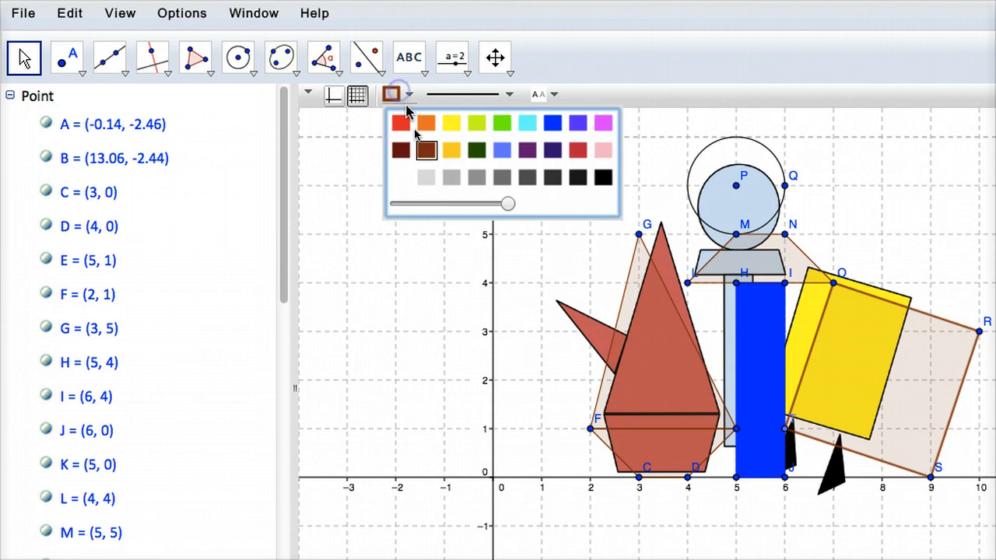
pyautogui.click(452, 125)
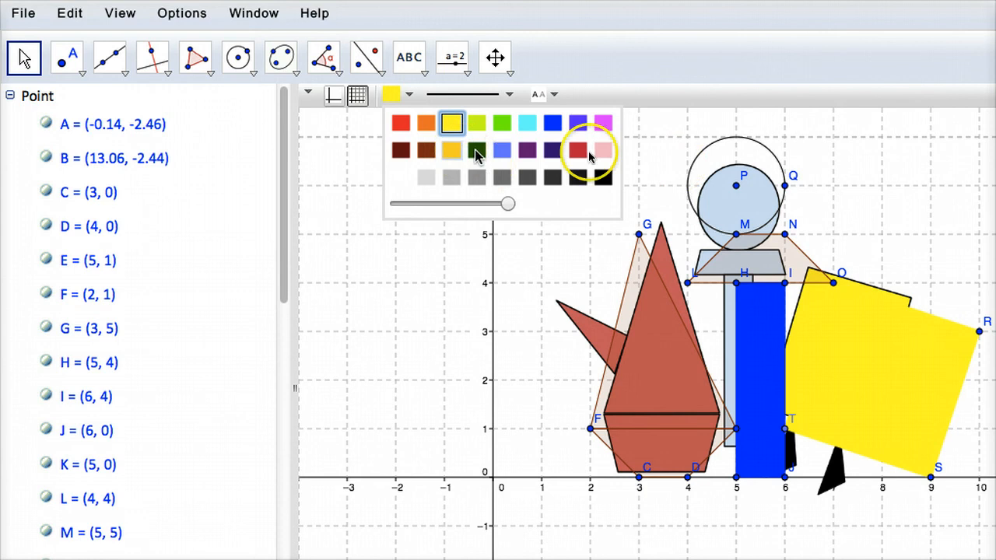
# - Move the inserted picture down and to the right, clear of the traced shapes, with its corner A at (6.36, -7.84)
pyautogui.click(919, 196)
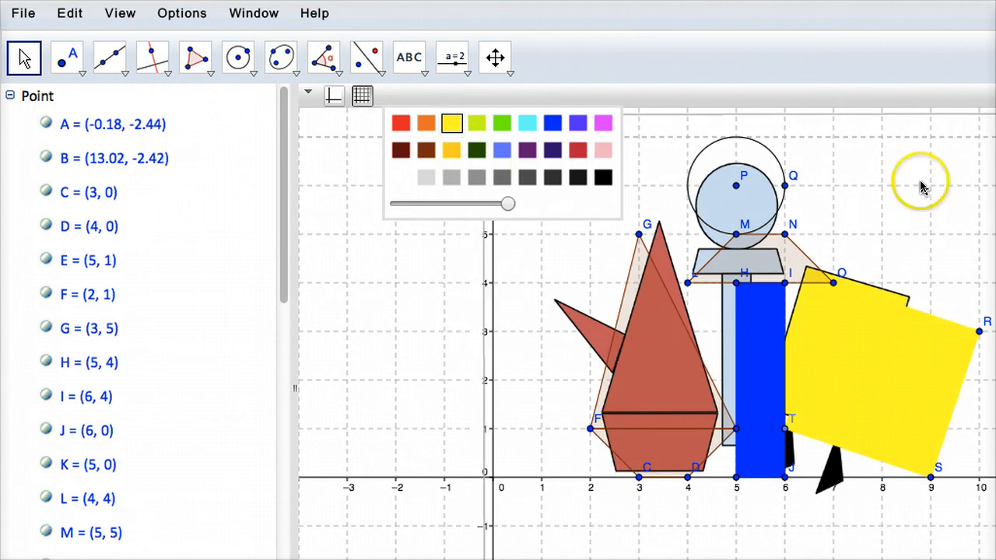
pyautogui.moveTo(924, 181); pyautogui.dragTo(995, 489)
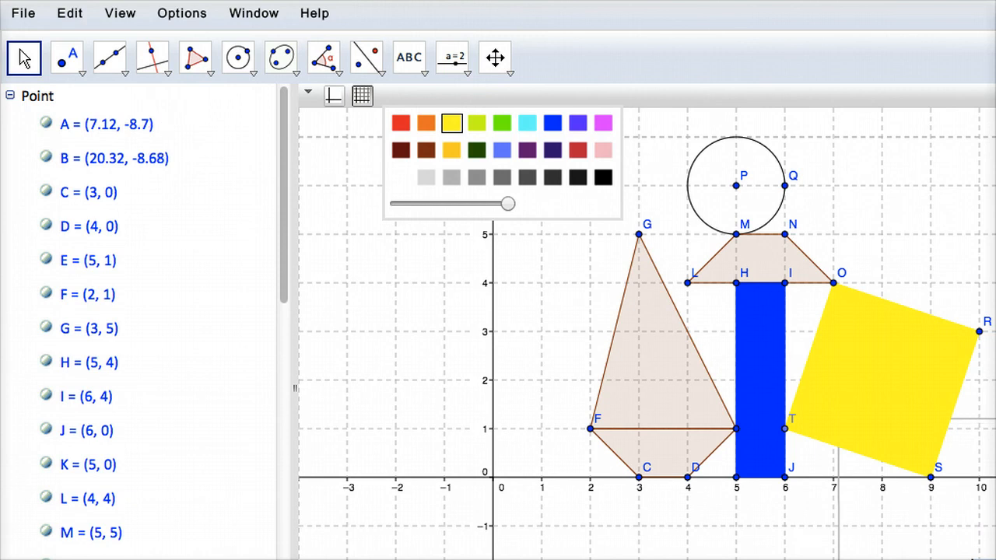
pyautogui.moveTo(995, 559); pyautogui.dragTo(990, 546)
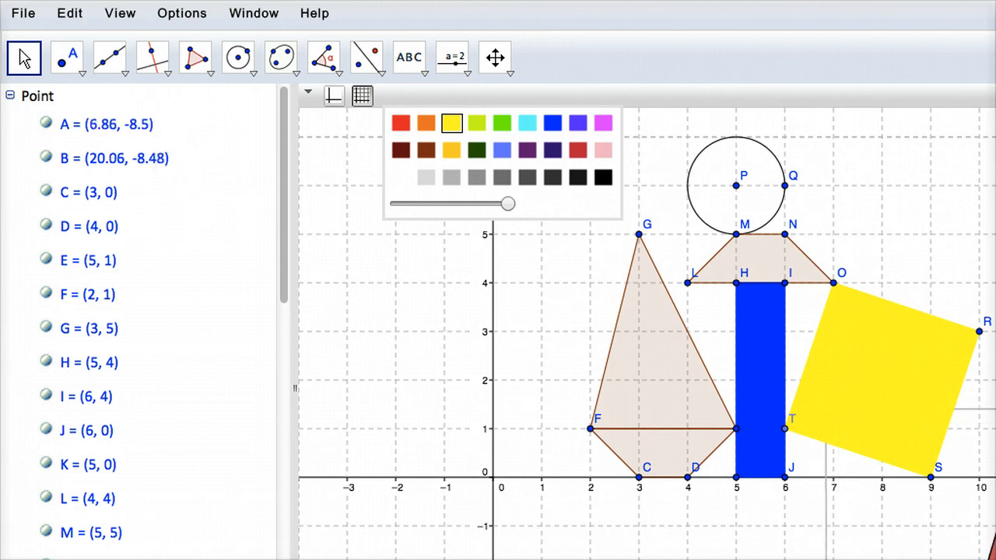
pyautogui.moveTo(988, 549); pyautogui.dragTo(979, 540)
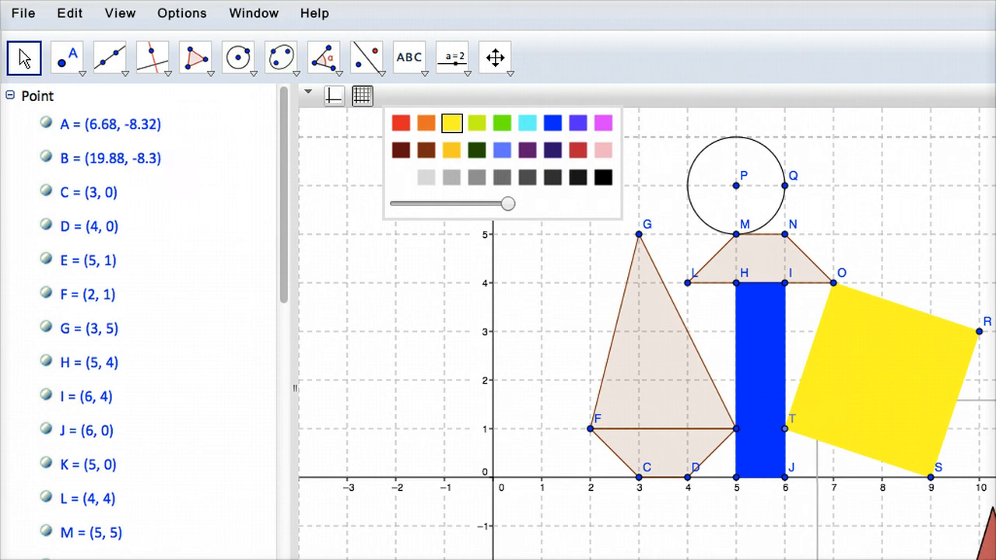
pyautogui.moveTo(979, 540); pyautogui.dragTo(977, 540)
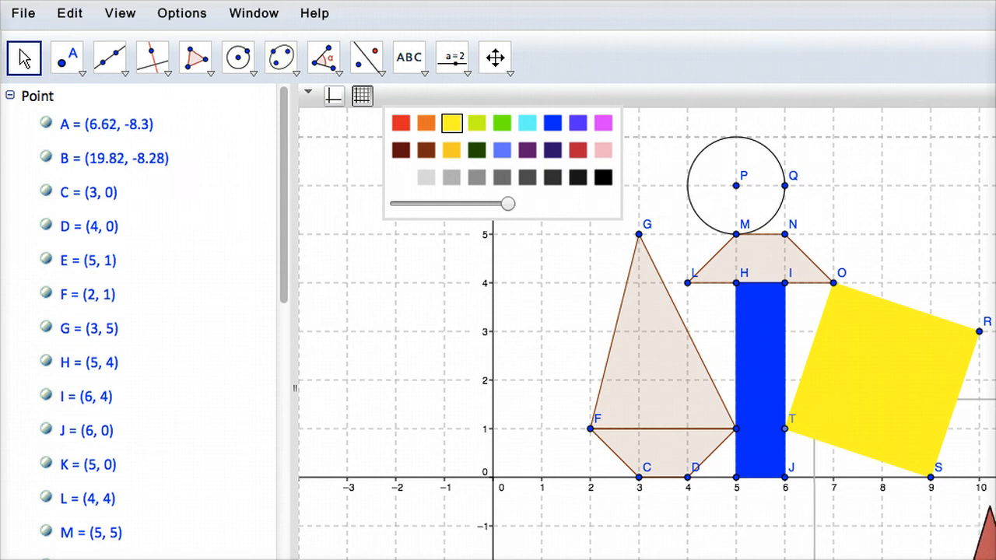
pyautogui.moveTo(976, 540); pyautogui.dragTo(963, 518)
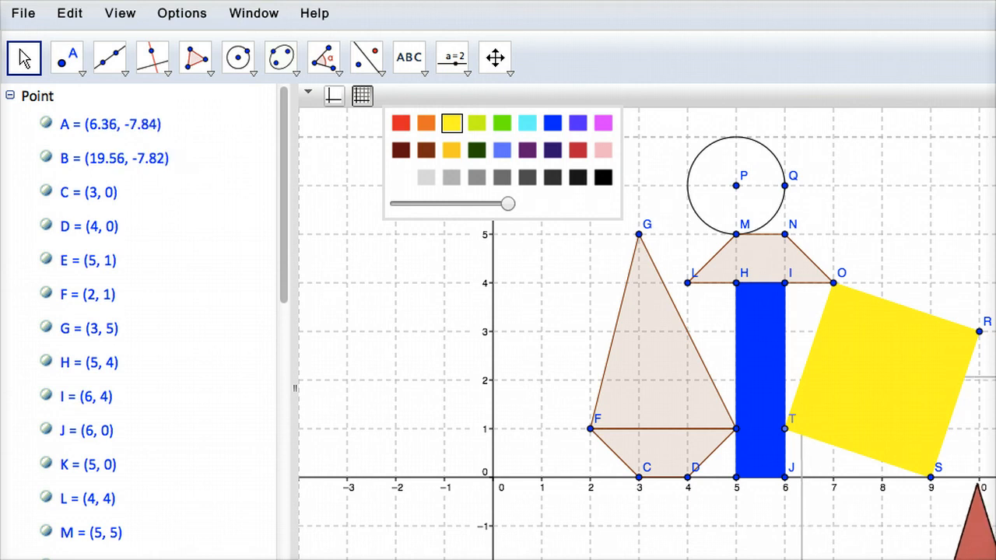